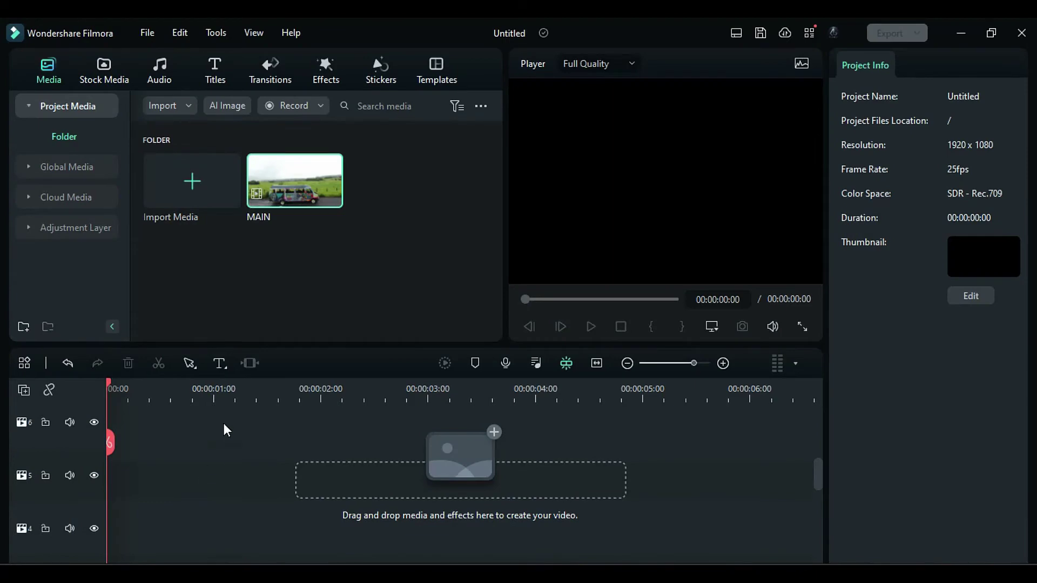
# Step: Place the MAIN clip at the start of track 5 and draw a mask along the horizon that cuts out the sky
pyautogui.moveTo(303, 203); pyautogui.dragTo(120, 497)
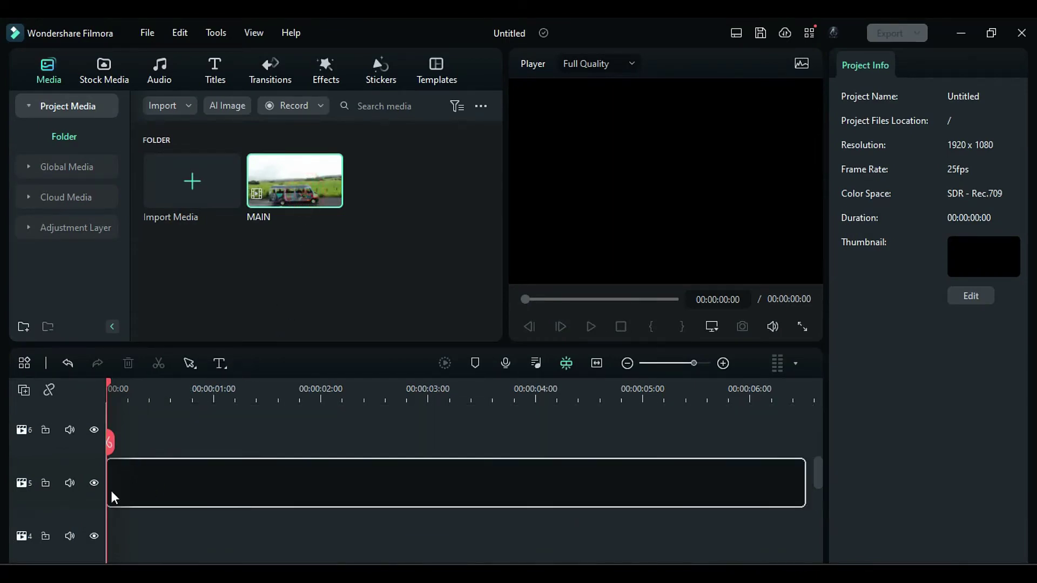
pyautogui.moveTo(111, 490); pyautogui.dragTo(112, 490)
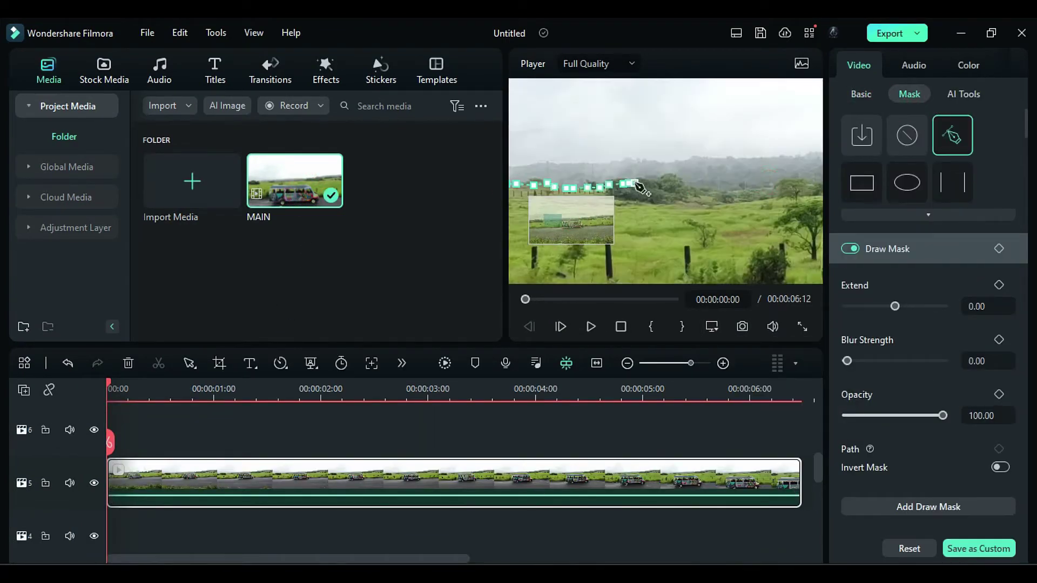
pyautogui.moveTo(516, 162); pyautogui.dragTo(702, 161)
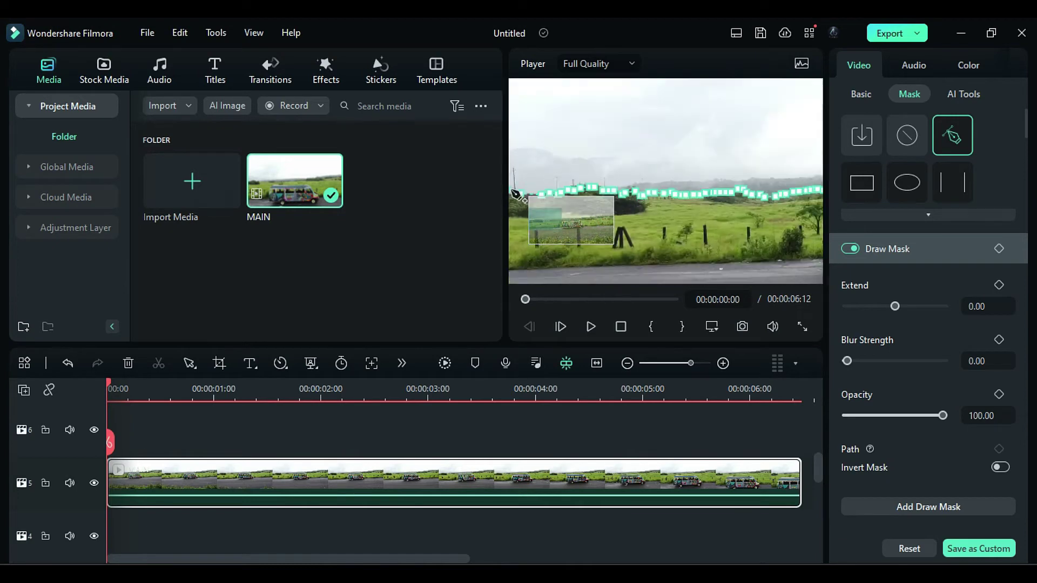
pyautogui.click(516, 194)
# Step: Set the drawn mask's blur strength to 4.55 and add a Draw Mask keyframe at the clip's start
pyautogui.click(972, 360)
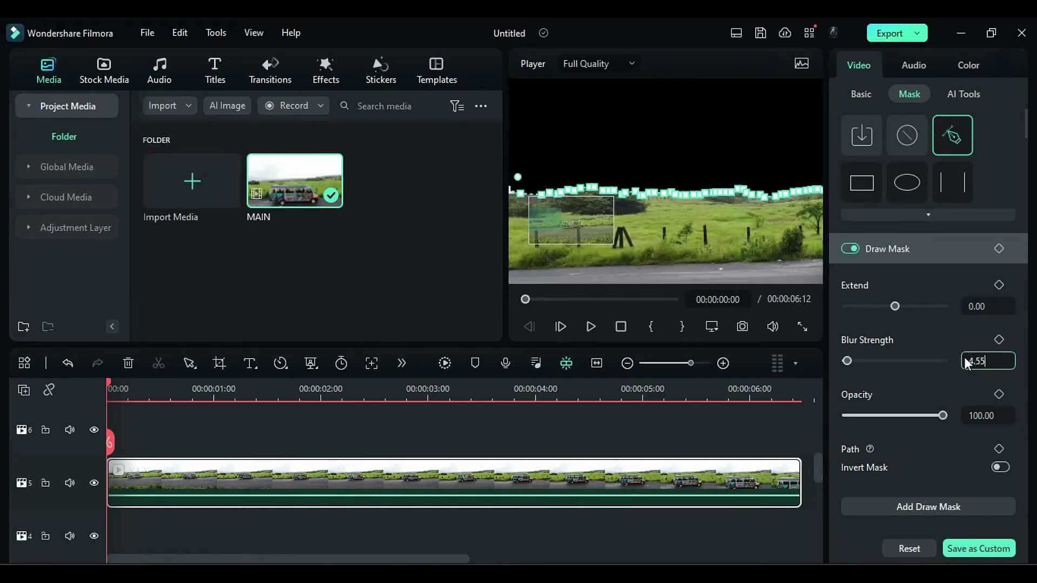
pyautogui.press('Return')
pyautogui.click(998, 248)
# Step: Shift the drawn mask to follow the horizon at 00:00:01:00 and 00:00:03:00, keyframing both positions
pyautogui.click(214, 391)
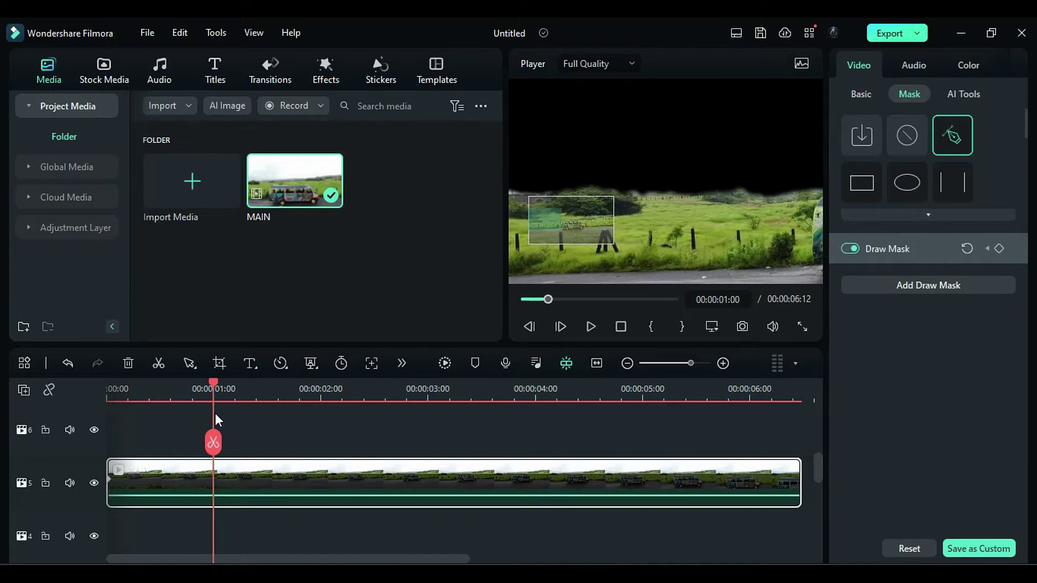
pyautogui.moveTo(662, 226); pyautogui.dragTo(659, 222)
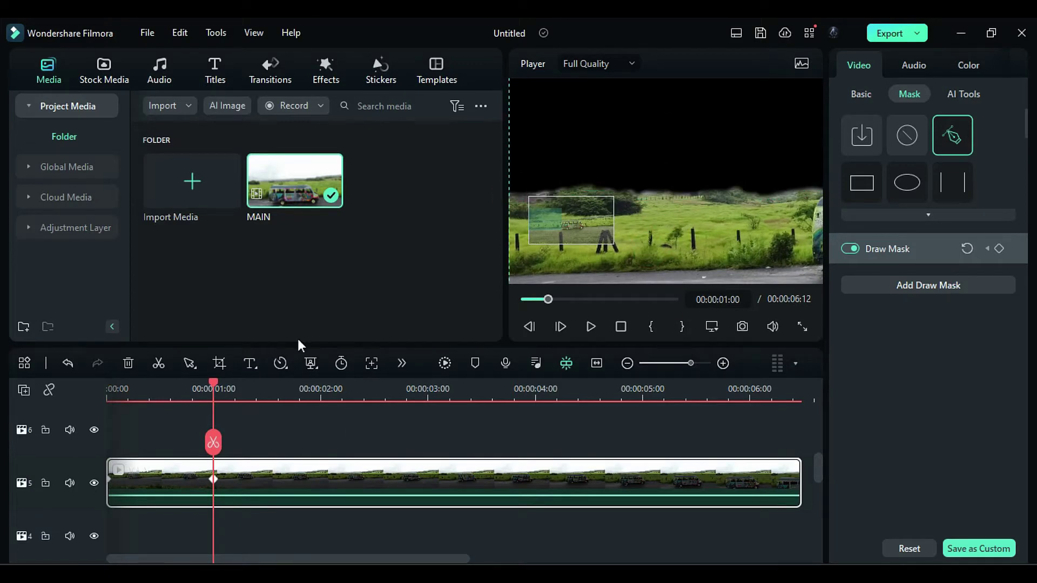
pyautogui.hotkey('shift', 'Right')
pyautogui.hotkey('shift', 'Right')
pyautogui.click(712, 326)
pyautogui.moveTo(801, 414)
pyautogui.click(567, 468)
pyautogui.click(712, 326)
pyautogui.moveTo(756, 413)
pyautogui.click(586, 450)
pyautogui.moveTo(765, 190); pyautogui.dragTo(764, 185)
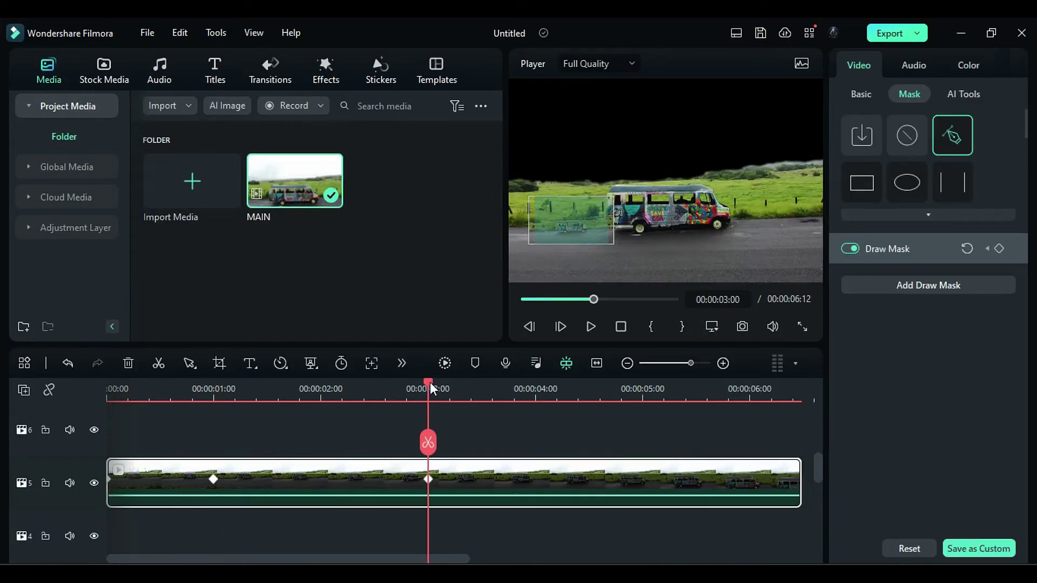
# Step: At the start of the MAIN clip, set its white balance temperature to -6 and tint to 3
pyautogui.moveTo(428, 383); pyautogui.dragTo(107, 389)
pyautogui.click(712, 327)
pyautogui.click(546, 414)
pyautogui.click(235, 481)
pyautogui.click(955, 66)
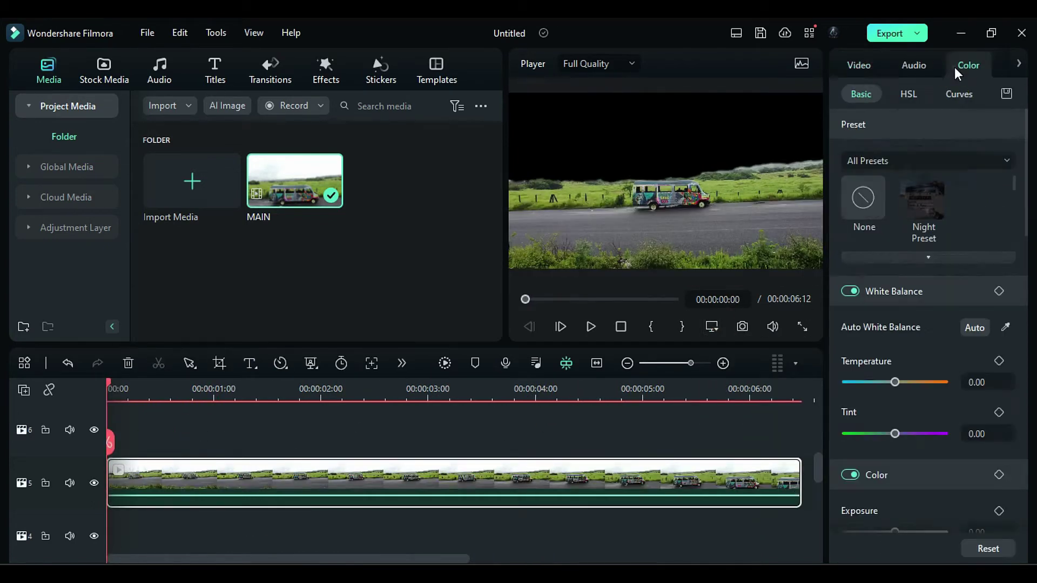
pyautogui.write('-6')
pyautogui.press('Tab')
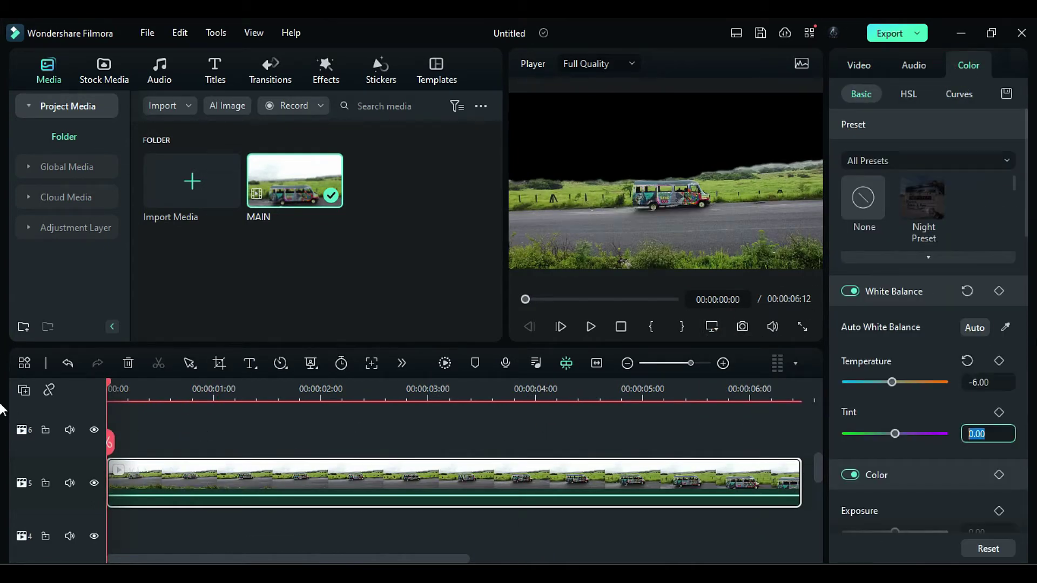
pyautogui.write('3')
pyautogui.press('Tab')
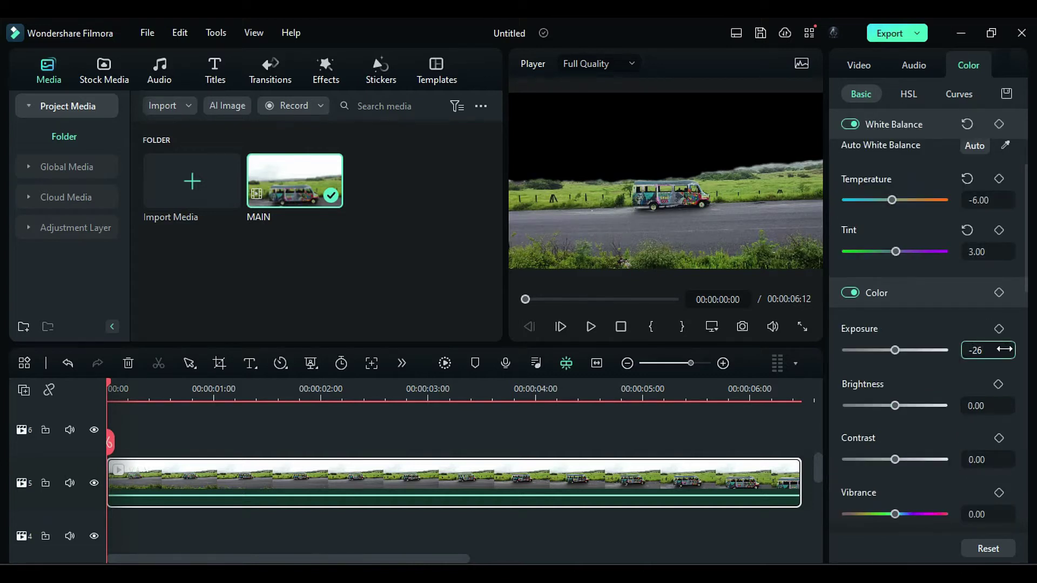
# Step: Set the MAIN clip's exposure to -26, brightness to -17, contrast to -55, vibrance to -59 and saturation to -17
pyautogui.write('-26')
pyautogui.press('Tab')
pyautogui.write('-1')
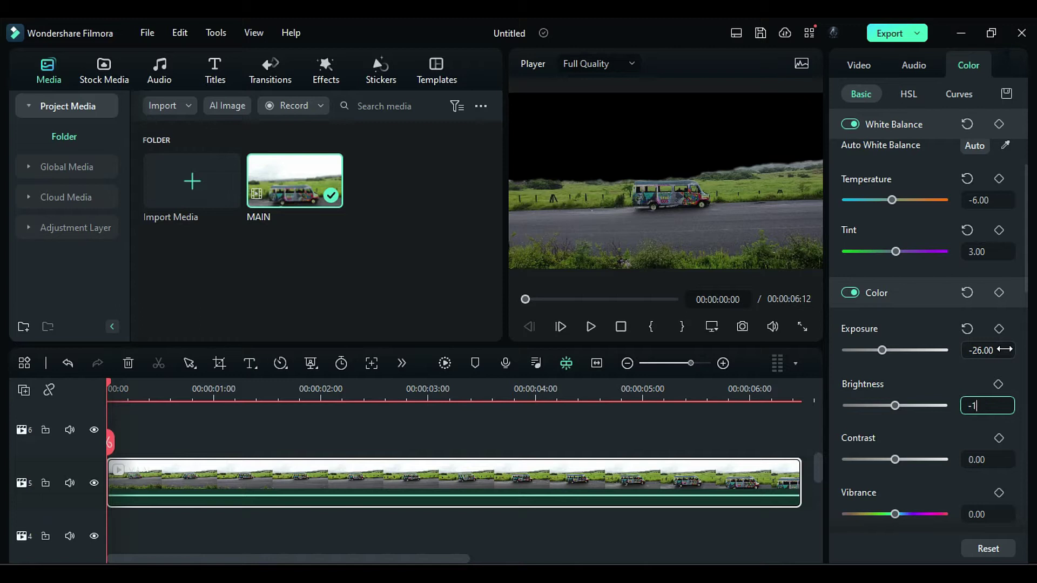
pyautogui.write('7')
pyautogui.press('Tab')
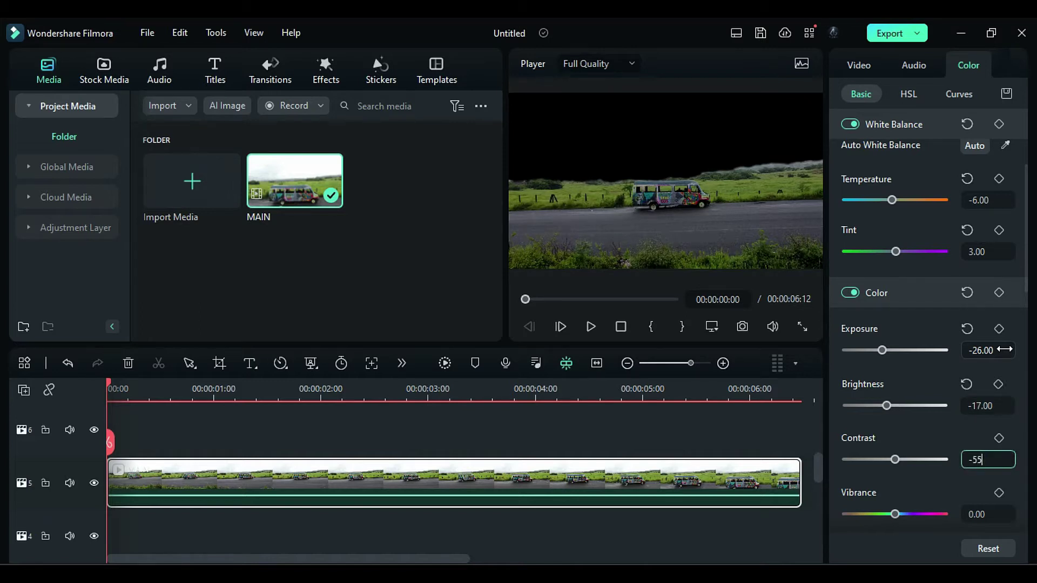
pyautogui.write('-55')
pyautogui.press('Tab')
pyautogui.write('-5')
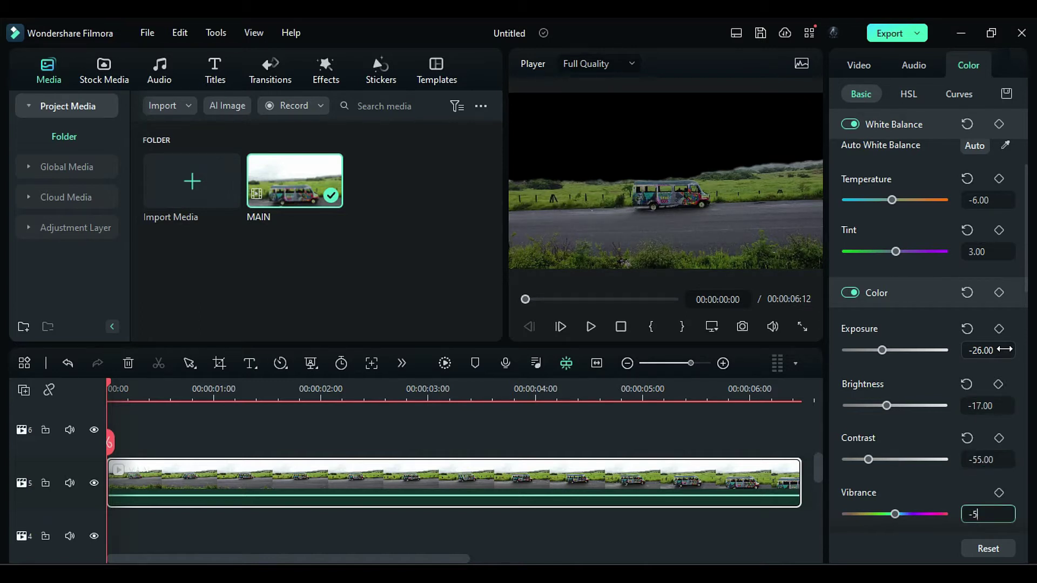
pyautogui.write('9')
pyautogui.press('Tab')
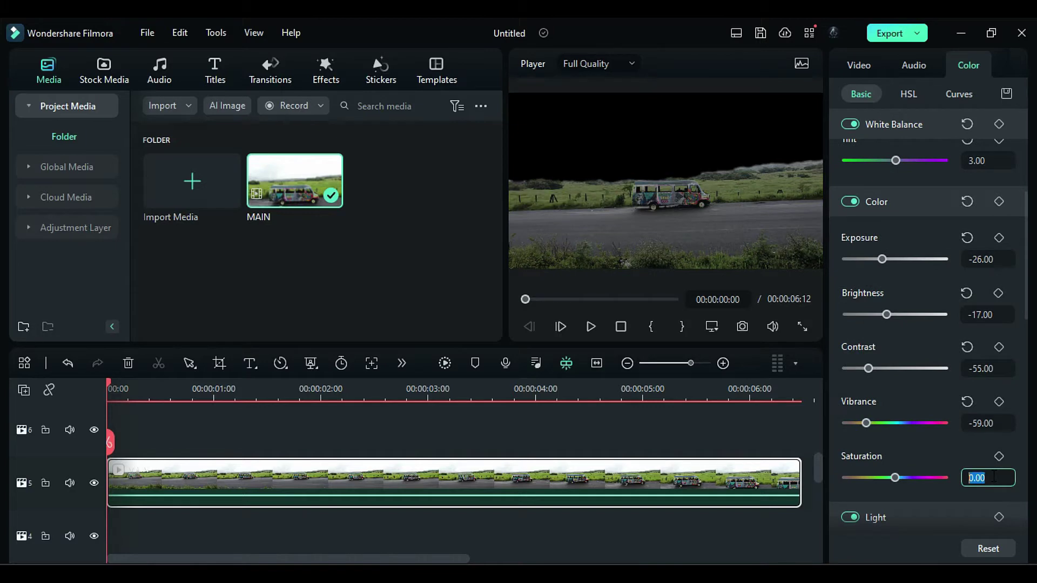
pyautogui.scroll(-3, 990, 464)
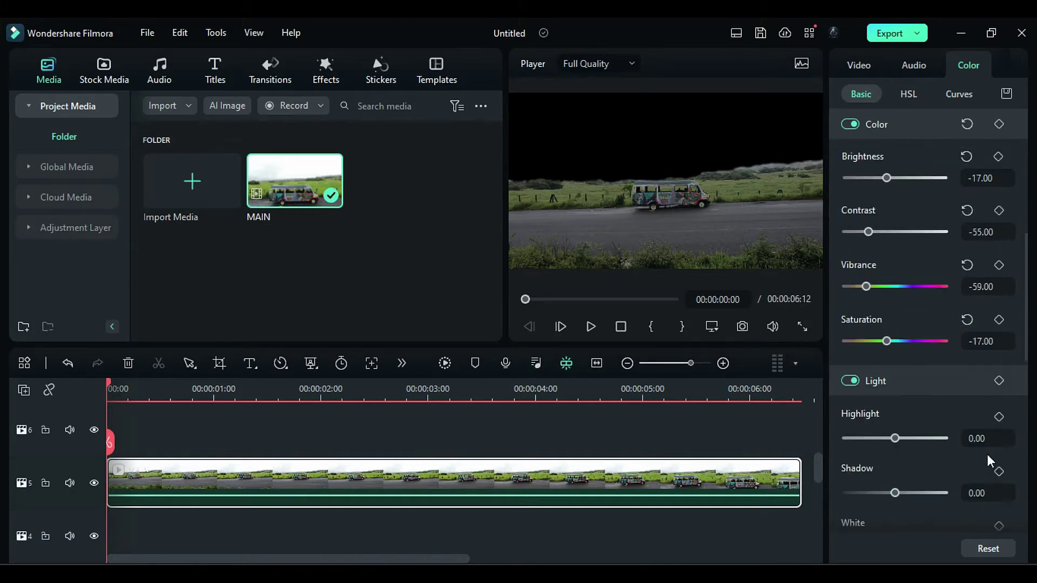
# Step: Set the MAIN clip's highlight to -73, shadow to -33, white to -15 and black to -6
pyautogui.write('-73')
pyautogui.press('Return')
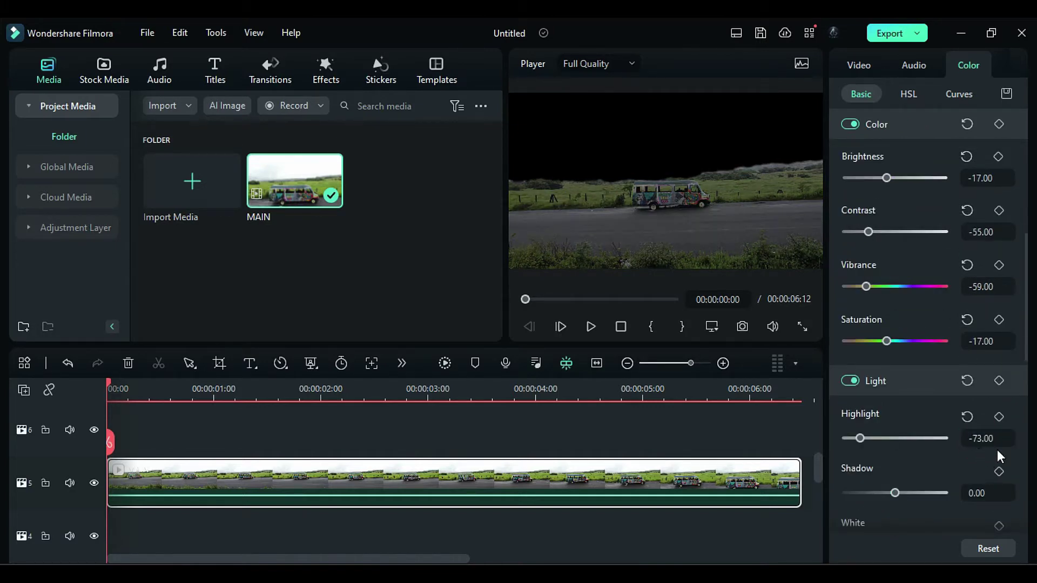
pyautogui.click(974, 494)
pyautogui.write('-33')
pyautogui.press('Return')
pyautogui.click(978, 457)
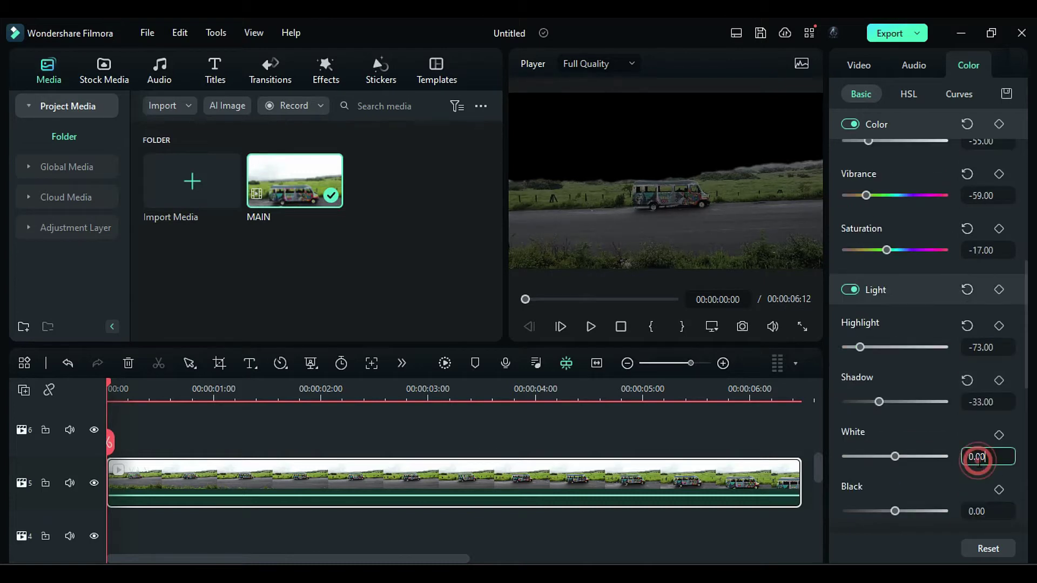
pyautogui.click(985, 514)
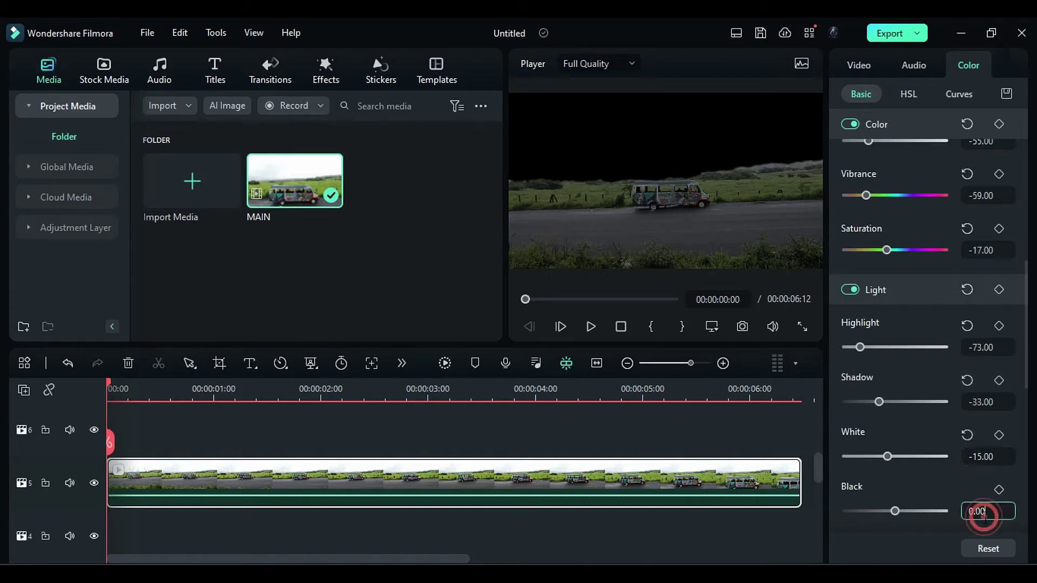
pyautogui.write('-6')
pyautogui.press('Return')
# Step: Set the HSL saturation of the yellow range to -76 and open its luminance value for editing
pyautogui.click(908, 94)
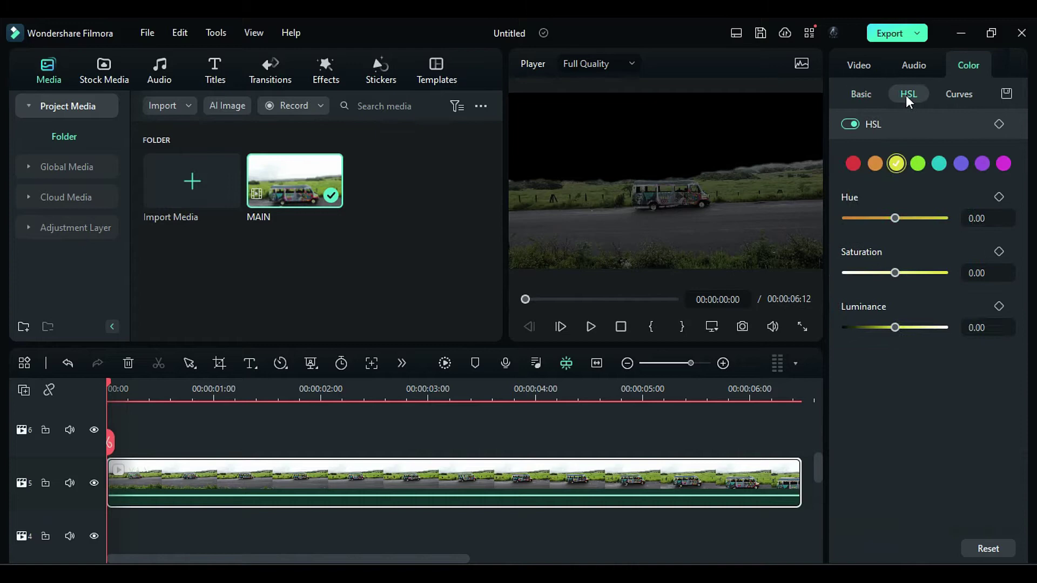
pyautogui.click(979, 264)
pyautogui.press('Return')
pyautogui.doubleClick(984, 328)
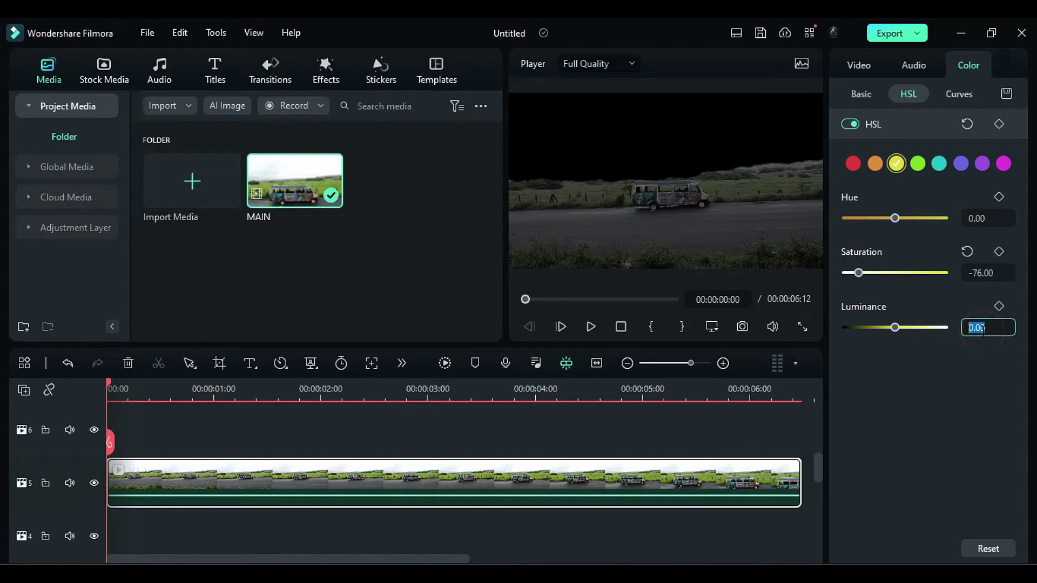
# Step: Shape the MAIN clip's luma curve into an S, raising the upper tones and lowering the darker tones
pyautogui.click(958, 94)
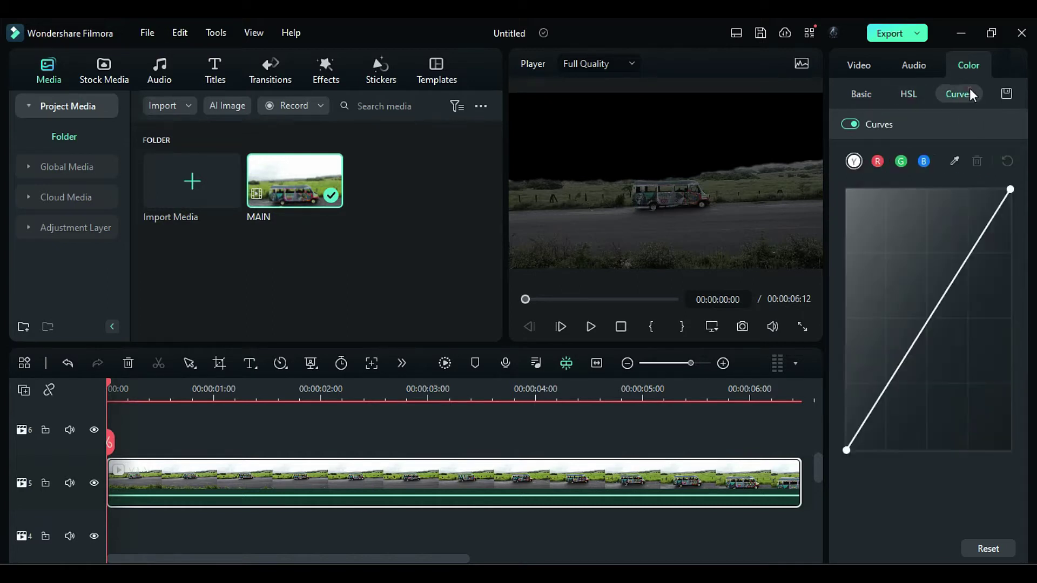
pyautogui.moveTo(966, 258); pyautogui.dragTo(949, 248)
pyautogui.moveTo(892, 358); pyautogui.dragTo(915, 373)
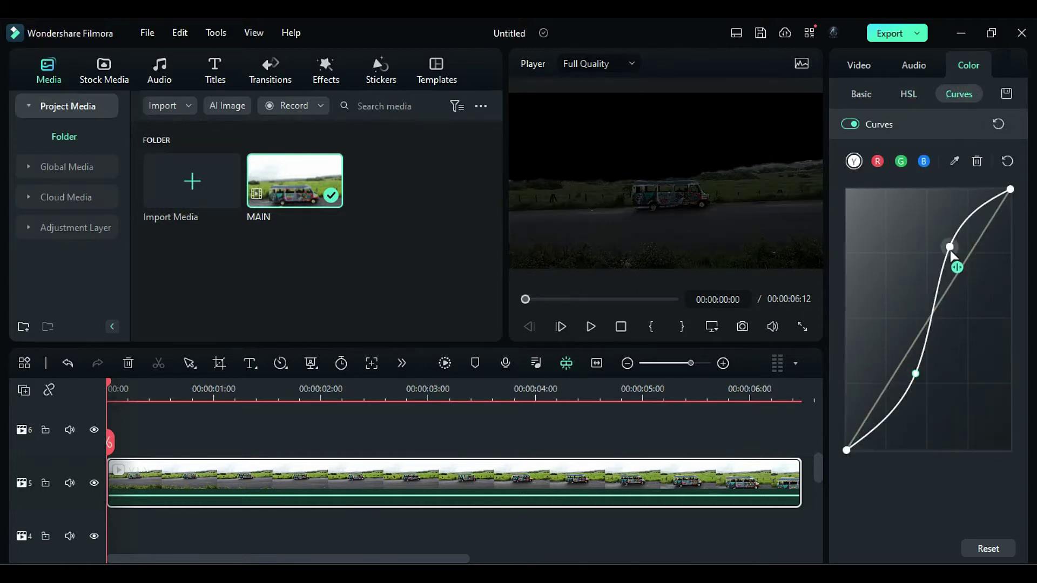
pyautogui.moveTo(949, 248); pyautogui.dragTo(946, 245)
pyautogui.moveTo(916, 374); pyautogui.dragTo(908, 382)
# Step: Raise the red and blue curves slightly and lower the green curve slightly to give the MAIN clip a purple tint
pyautogui.click(877, 161)
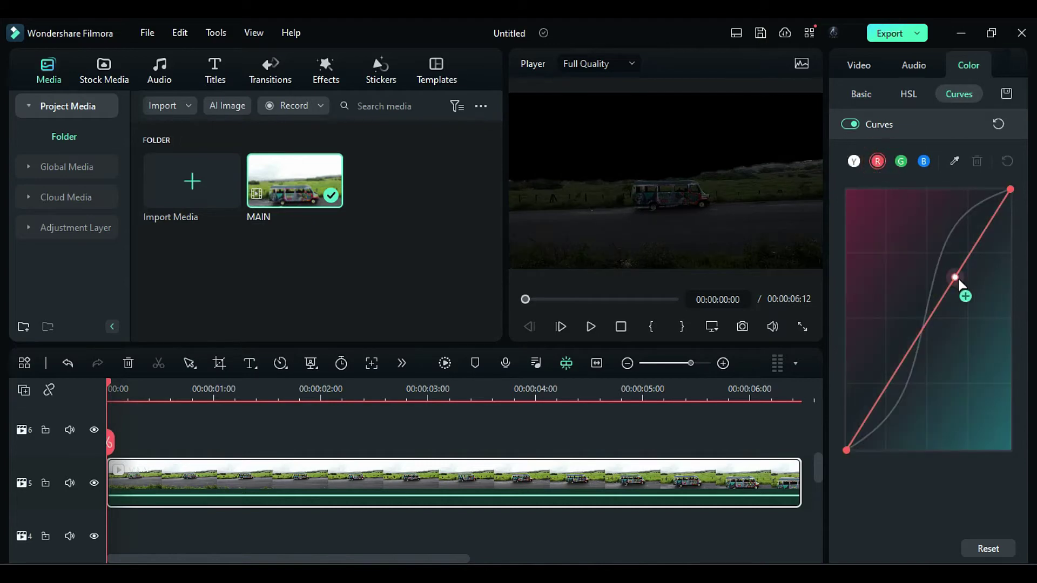
pyautogui.click(950, 277)
pyautogui.click(901, 161)
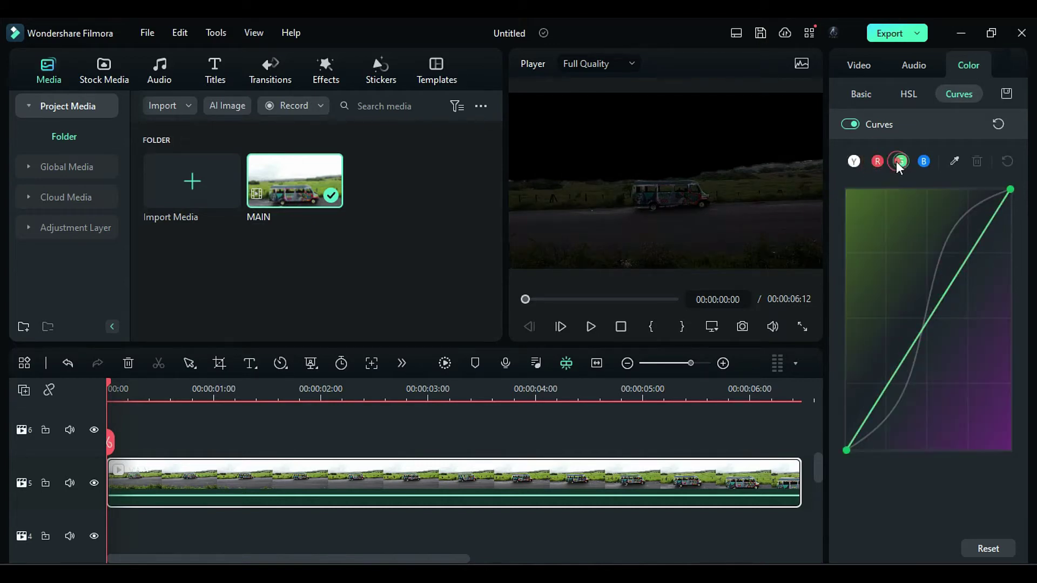
pyautogui.click(949, 294)
pyautogui.moveTo(949, 294); pyautogui.dragTo(946, 296)
pyautogui.click(924, 161)
pyautogui.click(949, 290)
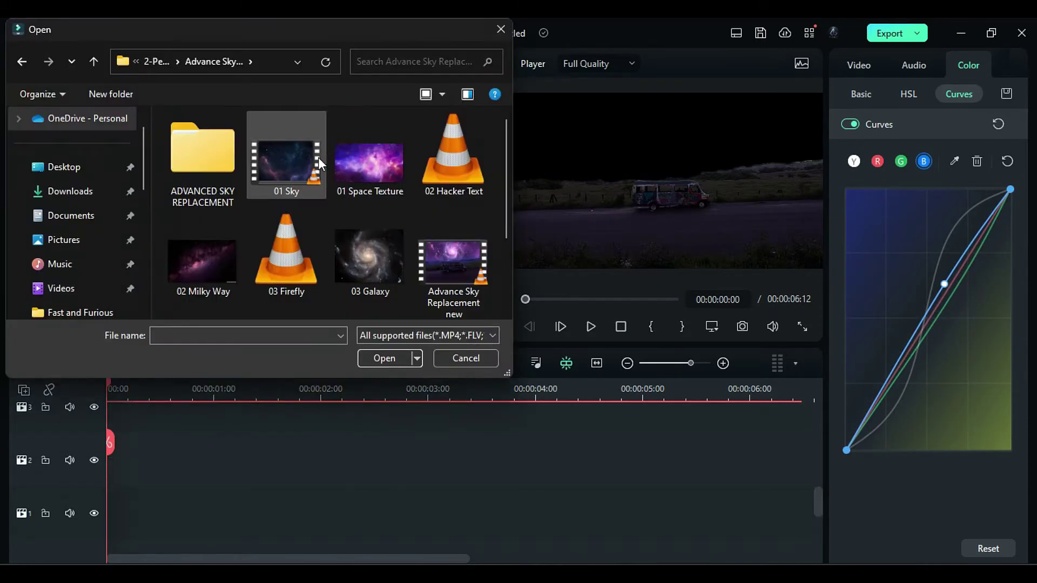
# Step: Import the 01 Sky, 02 Milky Way and 03 Galaxy files into the project media
pyautogui.click(198, 259)
pyautogui.keyDown('ctrl'); pyautogui.click(369, 249); pyautogui.keyUp('ctrl')
pyautogui.keyDown('ctrl'); pyautogui.click(283, 156); pyautogui.keyUp('ctrl')
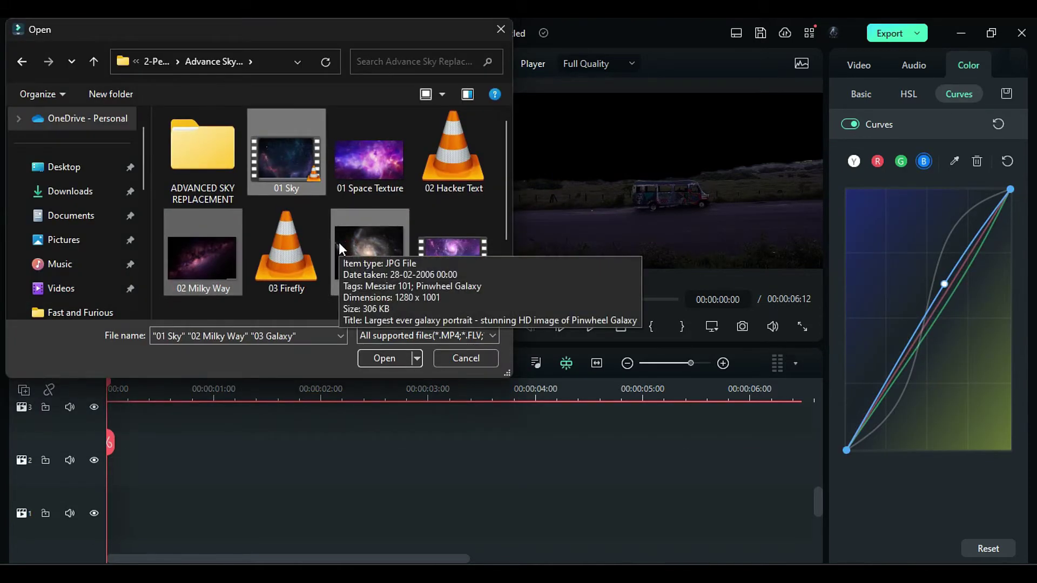
pyautogui.click(378, 356)
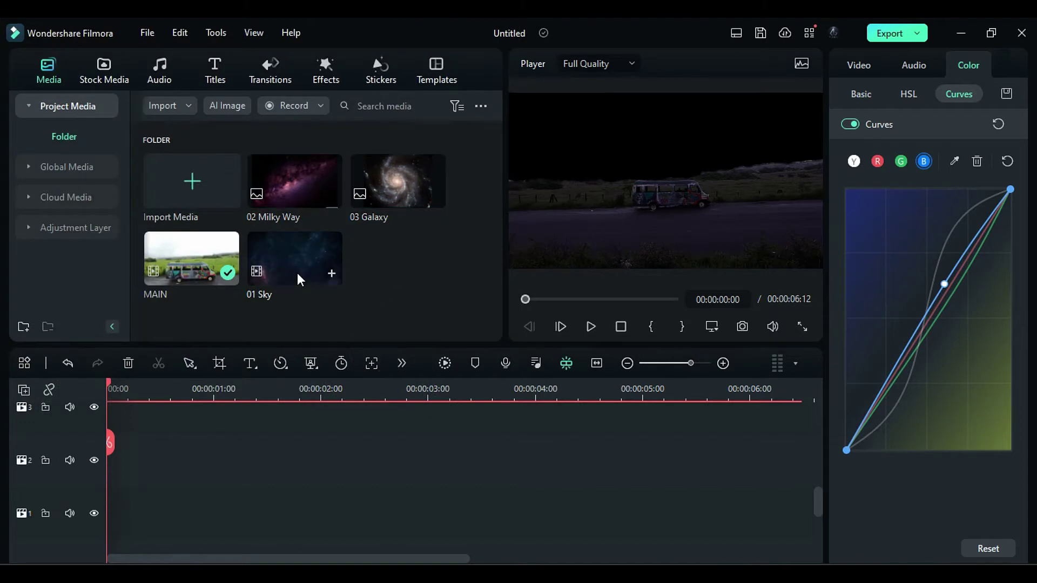
# Step: Place the 01 Sky clip at the start of track 1 and cut off the part beyond the MAIN clip's end
pyautogui.moveTo(297, 273); pyautogui.dragTo(116, 511)
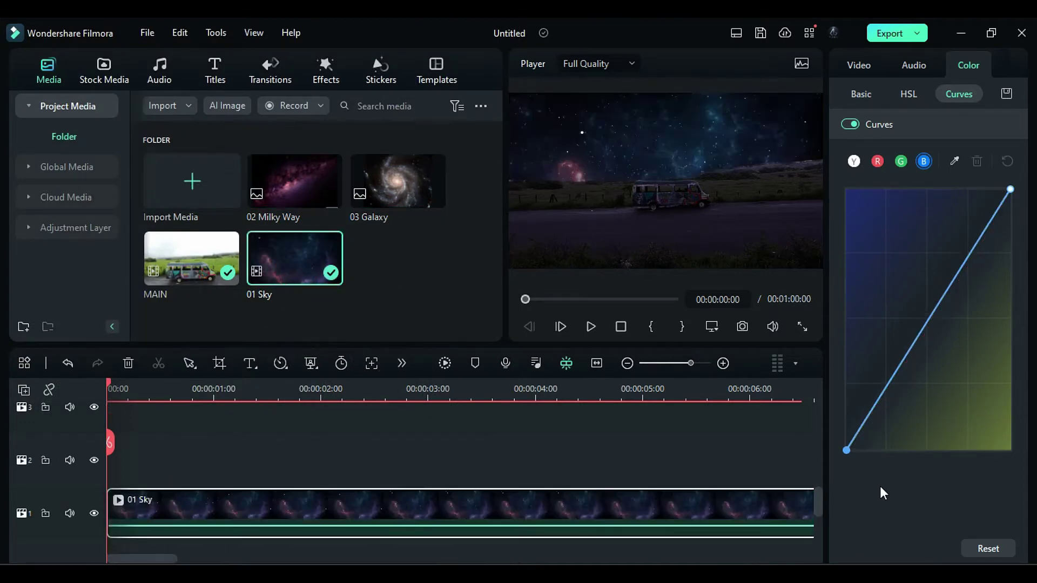
pyautogui.moveTo(794, 393); pyautogui.dragTo(685, 400)
pyautogui.click(685, 442)
pyautogui.click(728, 523)
pyautogui.press('Delete')
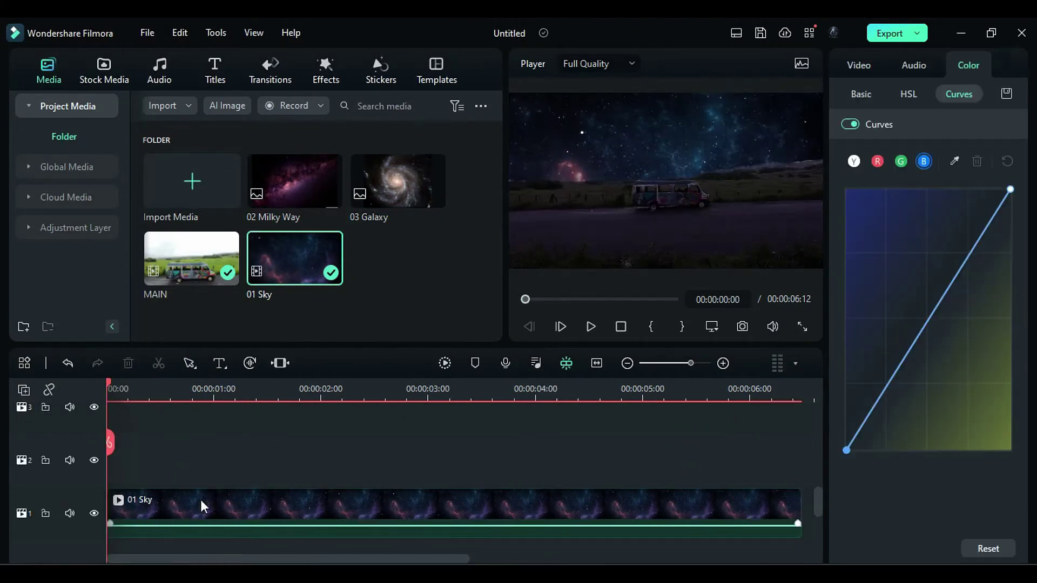
# Step: Keyframe the 01 Sky clip's transform at its start, scale it to 110% at its end, and adjust its starting vertical position
pyautogui.click(200, 500)
pyautogui.click(858, 64)
pyautogui.click(999, 125)
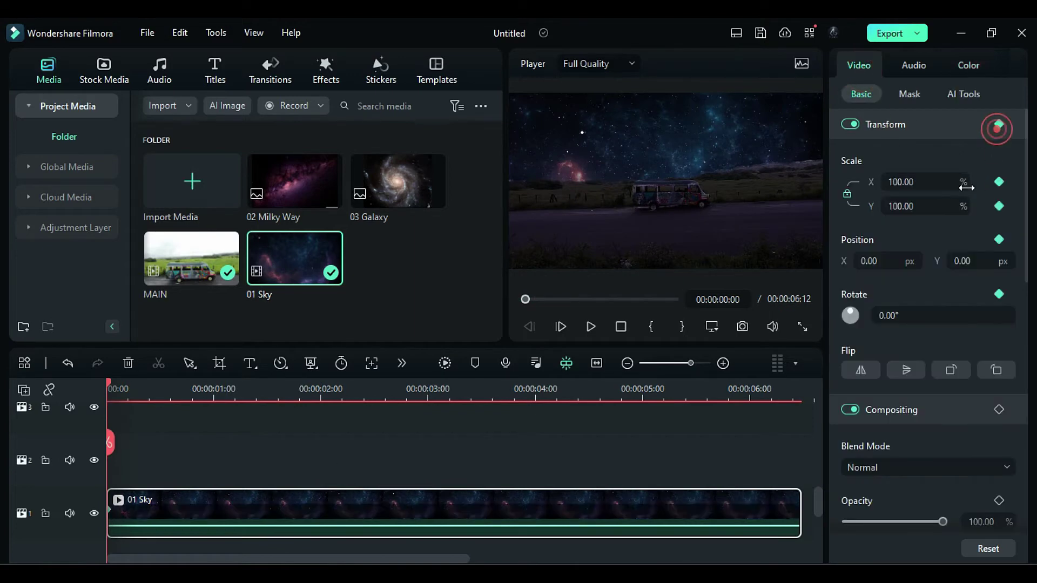
pyautogui.click(787, 393)
pyautogui.click(891, 205)
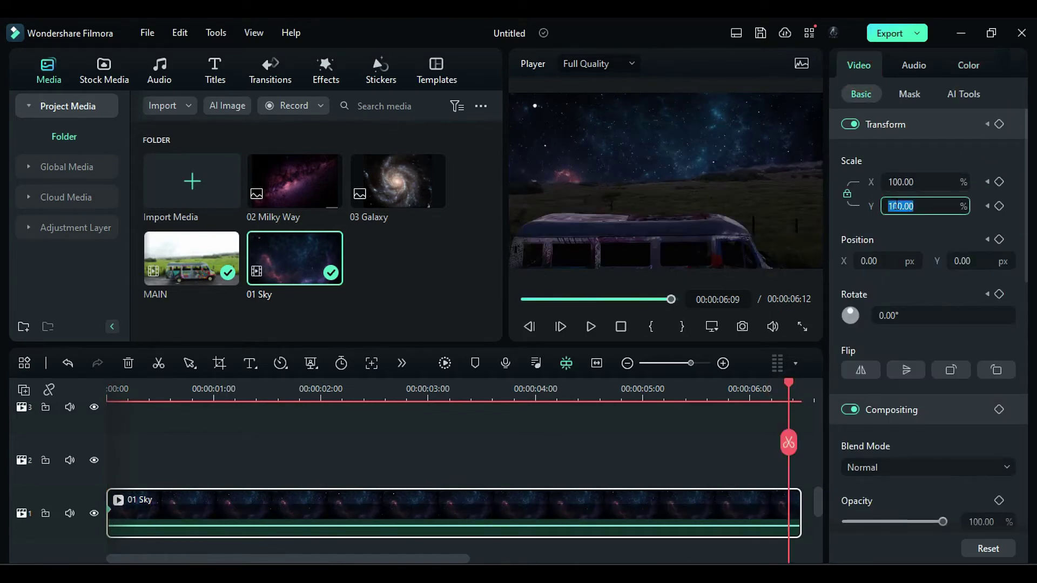
pyautogui.write('110')
pyautogui.press('Return')
pyautogui.moveTo(788, 511); pyautogui.dragTo(801, 512)
pyautogui.press('Home')
pyautogui.click(964, 263)
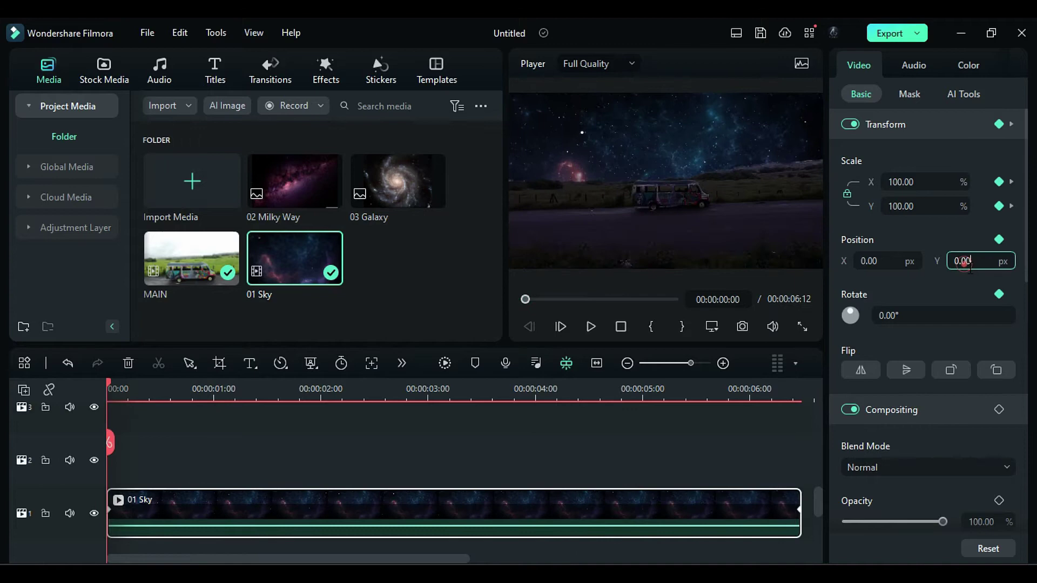
# Step: Raise the upper tones of the 01 Sky clip's luma curve and add two anchor points in the darker tones
pyautogui.click(968, 65)
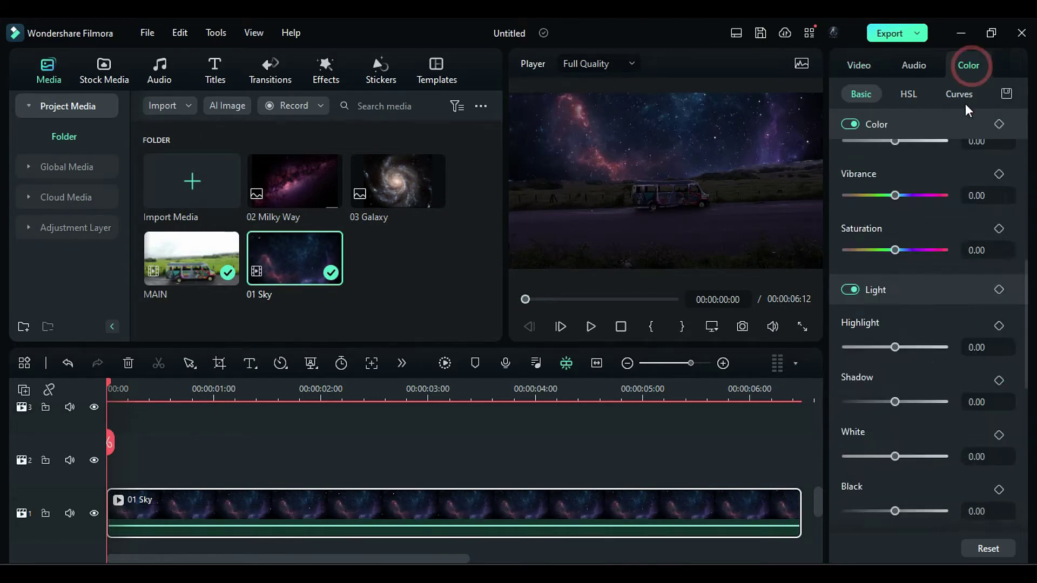
pyautogui.click(959, 93)
pyautogui.moveTo(951, 294); pyautogui.dragTo(946, 247)
pyautogui.click(906, 349)
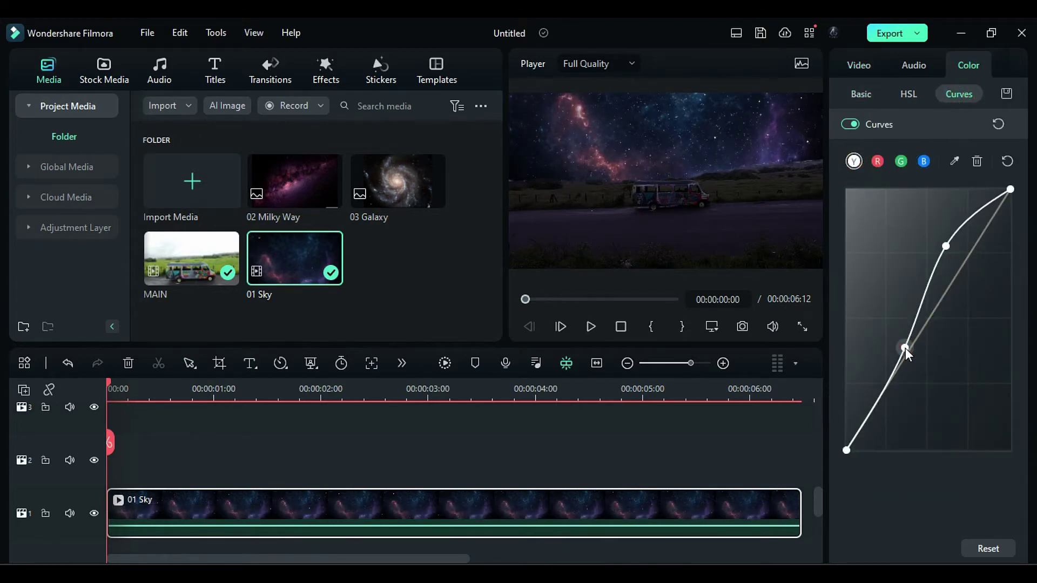
pyautogui.click(876, 400)
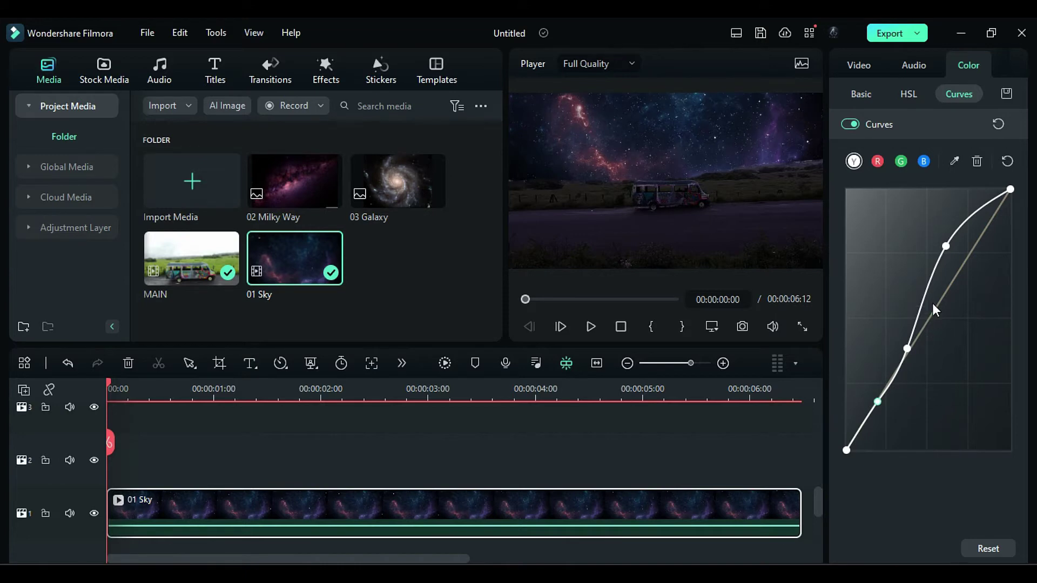
# Step: Duplicate the 01 Sky clip onto track 2, directly above the original
pyautogui.click(380, 463)
pyautogui.moveTo(362, 511); pyautogui.dragTo(359, 471)
pyautogui.moveTo(359, 471); pyautogui.dragTo(358, 468)
# Step: Set the blend mode of the 01 Sky copy on track 2 to Lighten and flip it horizontally
pyautogui.click(855, 95)
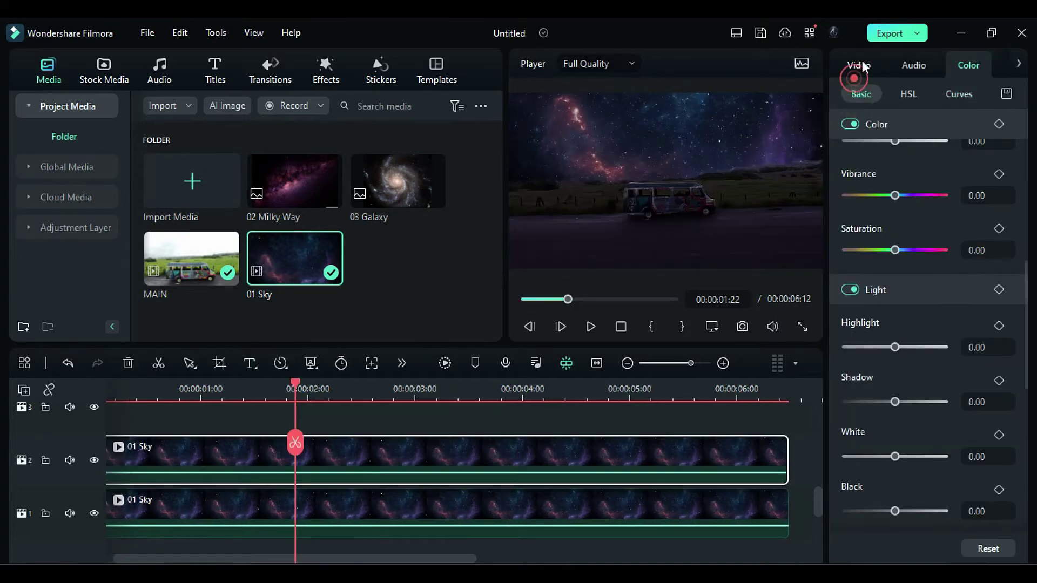
pyautogui.click(860, 65)
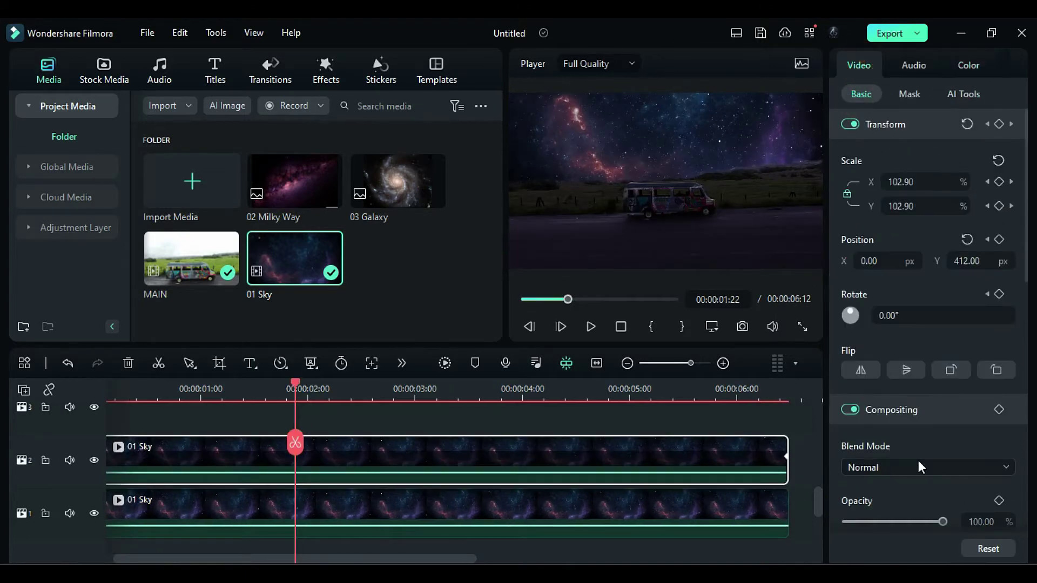
pyautogui.click(916, 468)
pyautogui.click(900, 317)
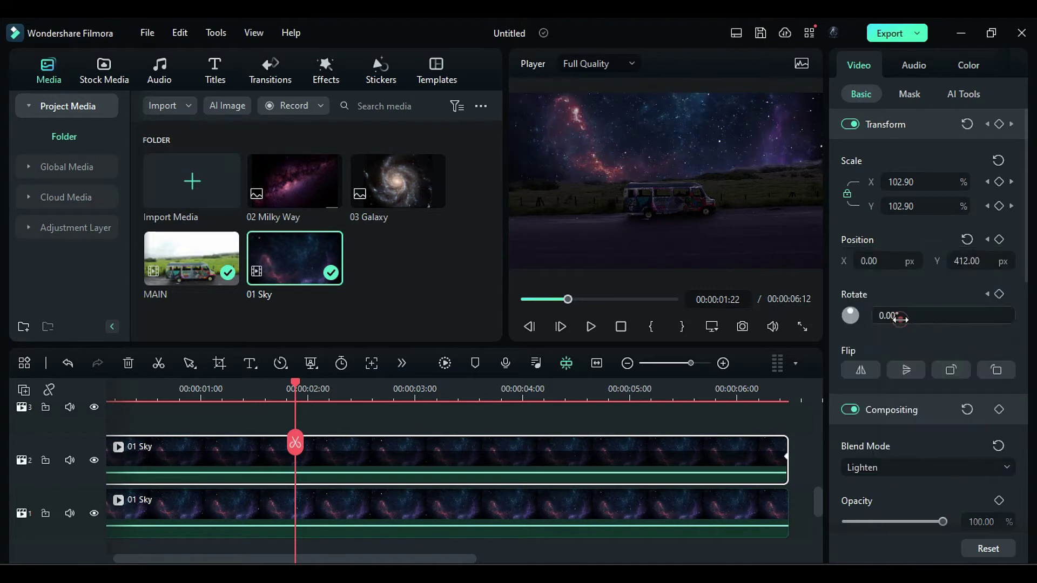
pyautogui.click(873, 369)
# Step: Apply the NewBlue FX Active Camera effect from Elements to the 01 Sky copy on track 2
pyautogui.click(326, 73)
pyautogui.click(47, 230)
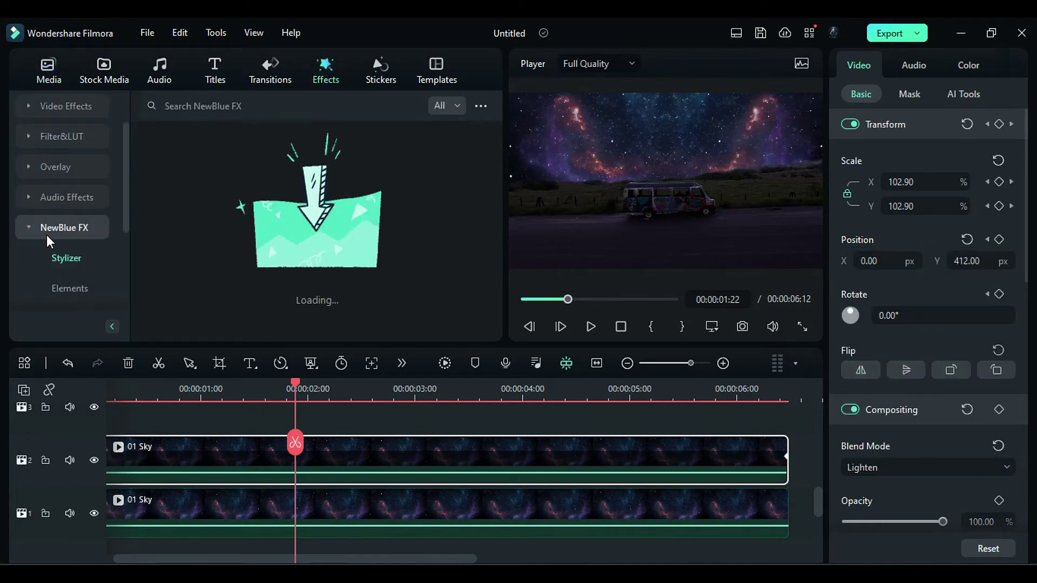
pyautogui.click(59, 288)
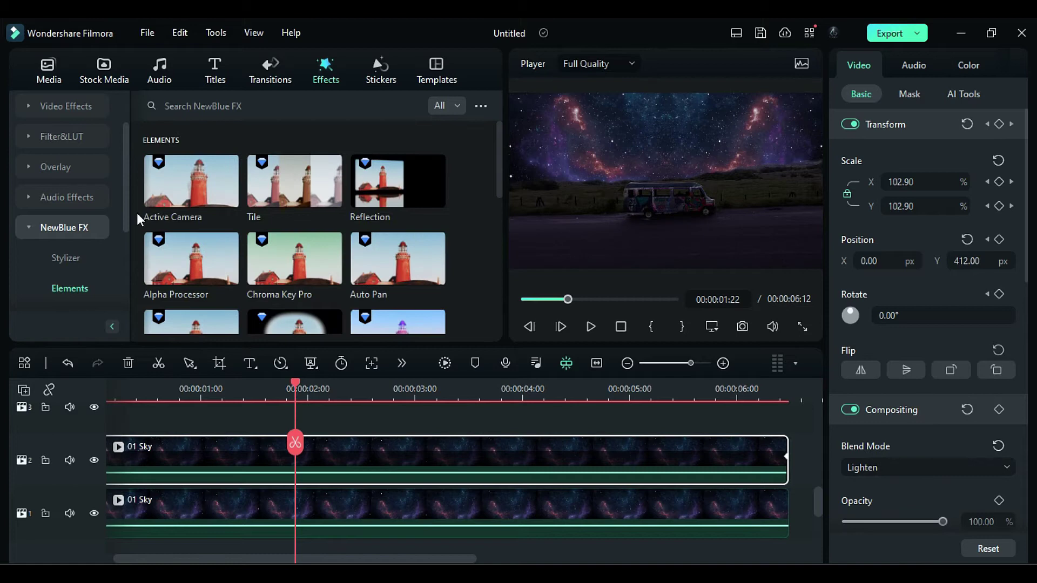
pyautogui.moveTo(162, 195); pyautogui.dragTo(192, 463)
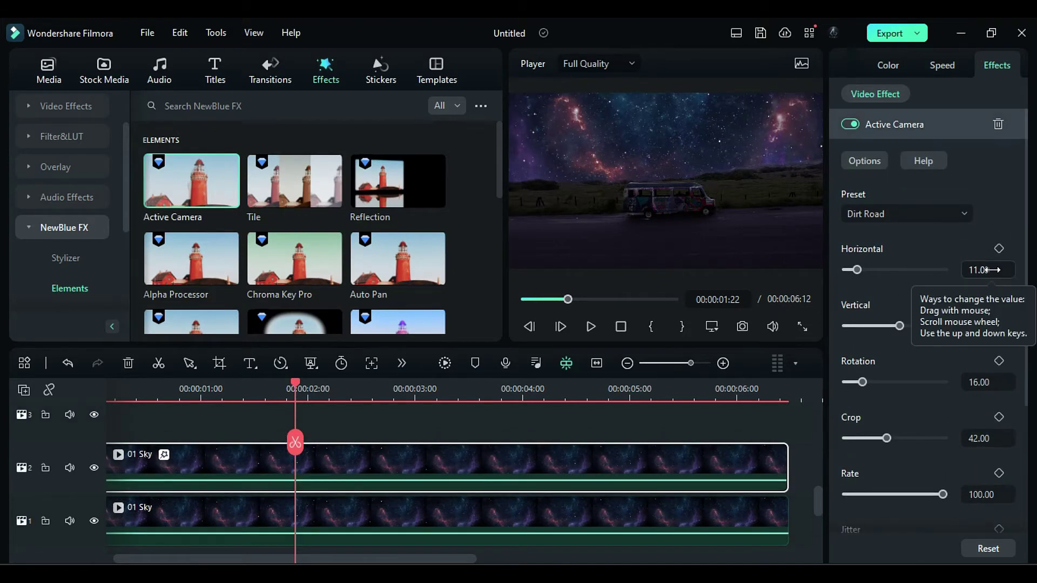
# Step: Set Active Camera to Horizontal 15, Vertical 42, Rotation 45 and Crop 53, with Rate, Jitter, Hold and Blur at 0
pyautogui.click(991, 269)
pyautogui.write('15')
pyautogui.press('Tab')
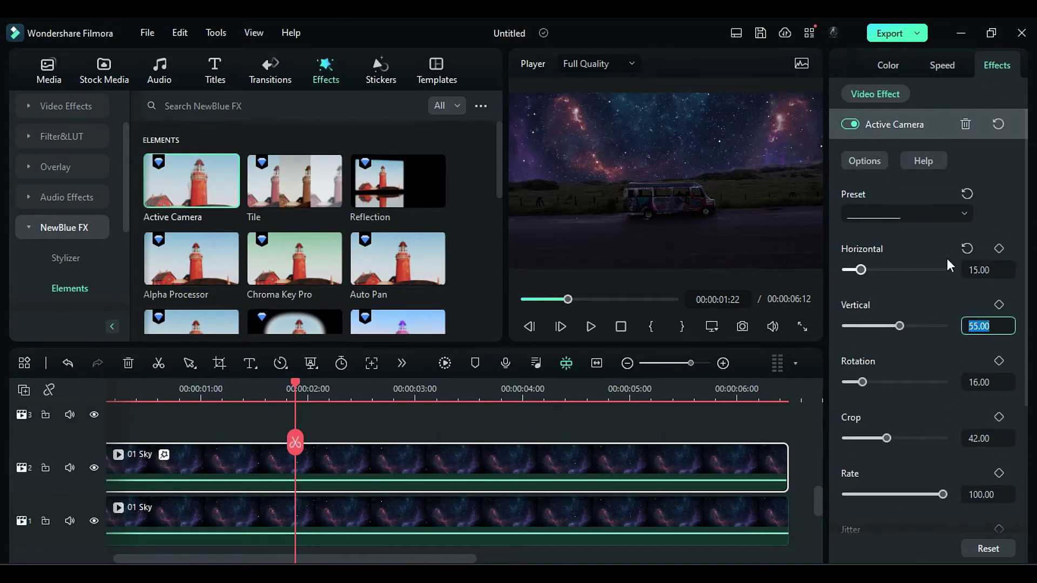
pyautogui.write('42')
pyautogui.press('Tab')
pyautogui.write('45')
pyautogui.press('Tab')
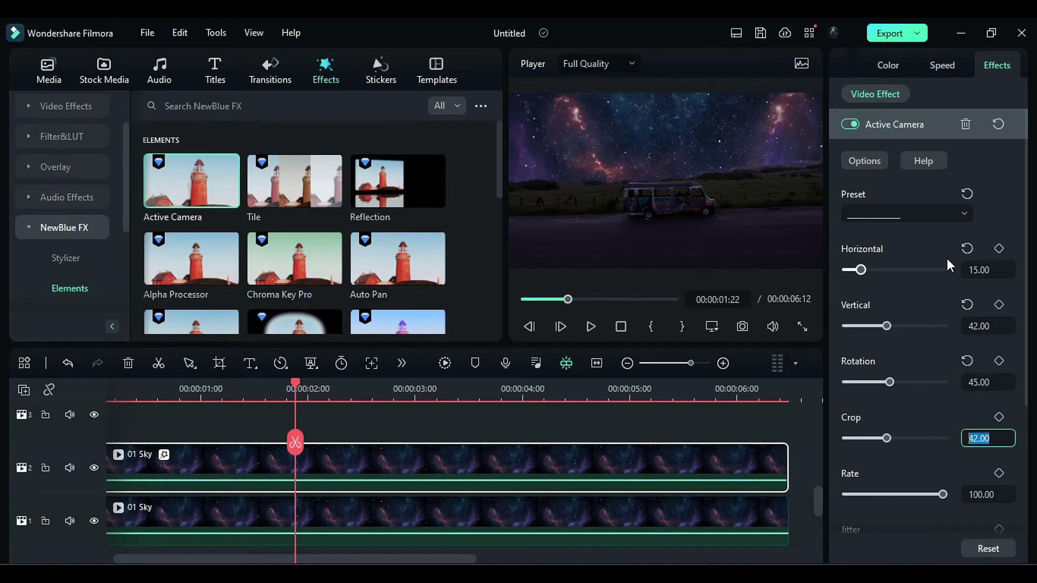
pyautogui.write('53')
pyautogui.press('Tab')
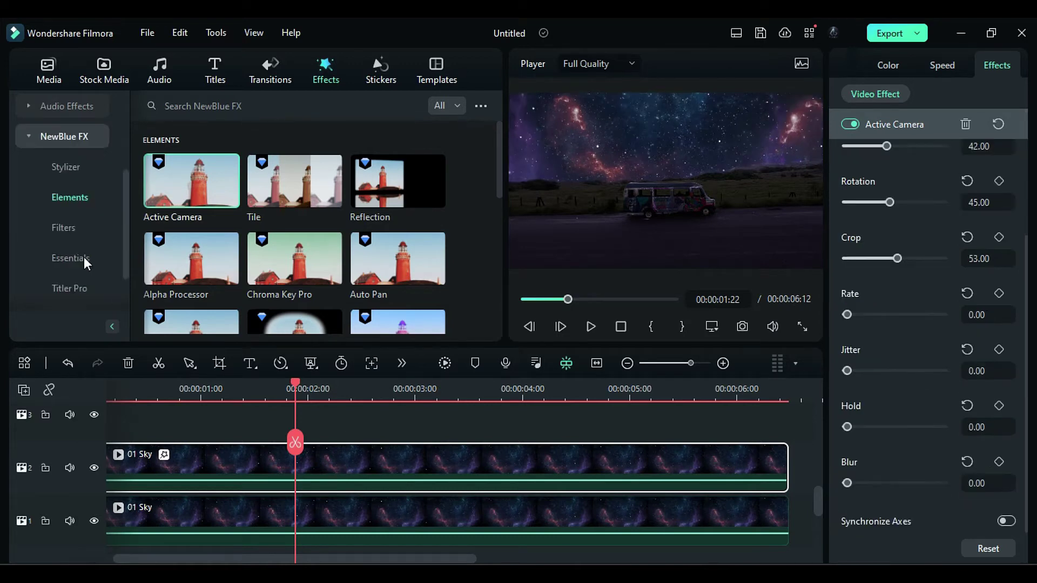
# Step: Add the NewBlue FX Dream Glow filter to the track 2 sky clip, with a blue colour and Glow at 83
pyautogui.click(64, 227)
pyautogui.moveTo(498, 155); pyautogui.dragTo(497, 307)
pyautogui.moveTo(398, 285); pyautogui.dragTo(601, 459)
pyautogui.scroll(3, 859, 223)
pyautogui.click(859, 222)
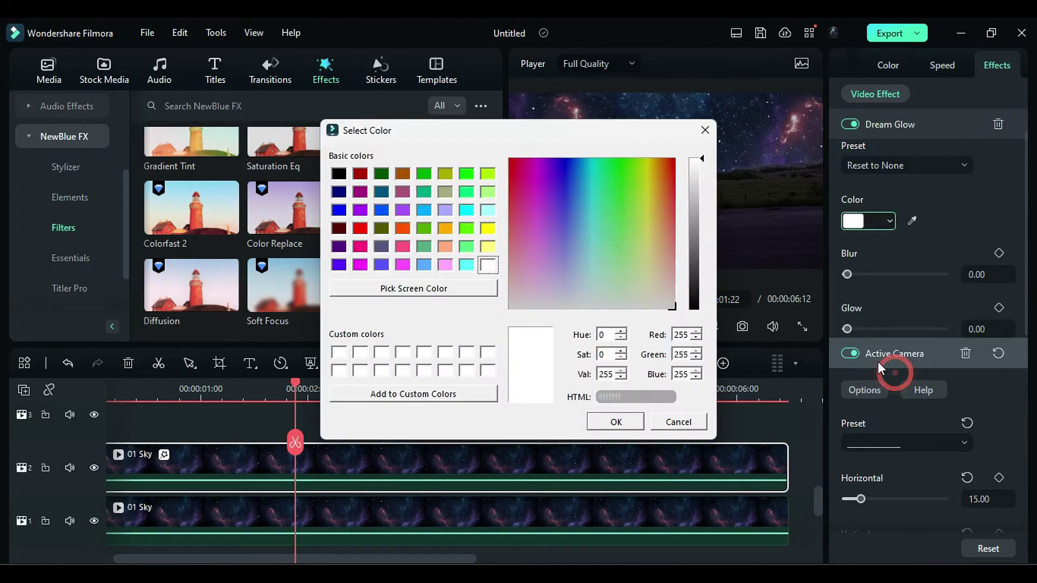
pyautogui.click(382, 212)
pyautogui.click(610, 421)
pyautogui.moveTo(847, 328); pyautogui.dragTo(926, 330)
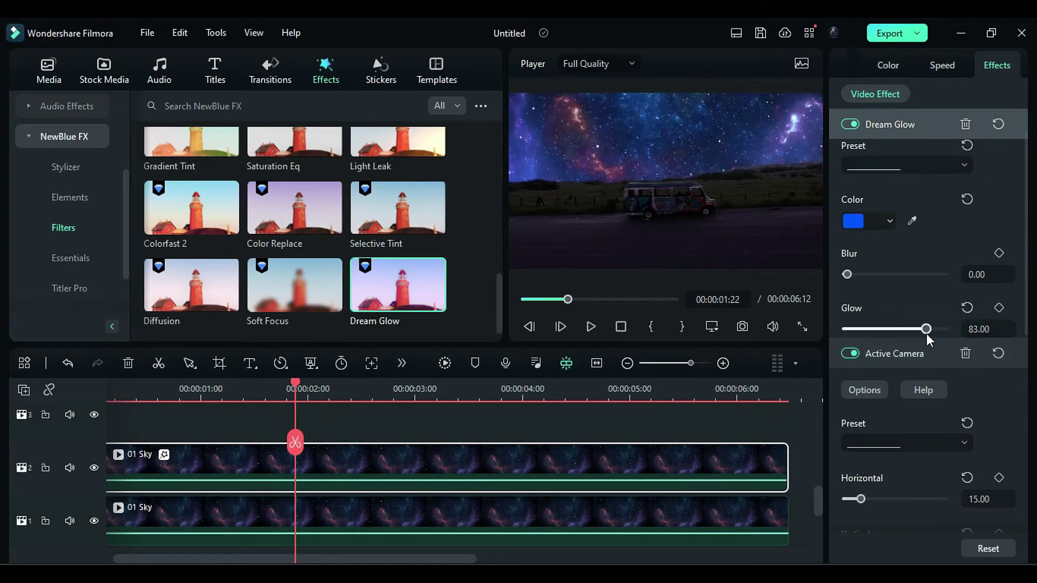
# Step: Add a second Dream Glow to the track 2 sky clip in red, with Glow at 31 and Blur at 11.90
pyautogui.moveTo(398, 284); pyautogui.dragTo(389, 464)
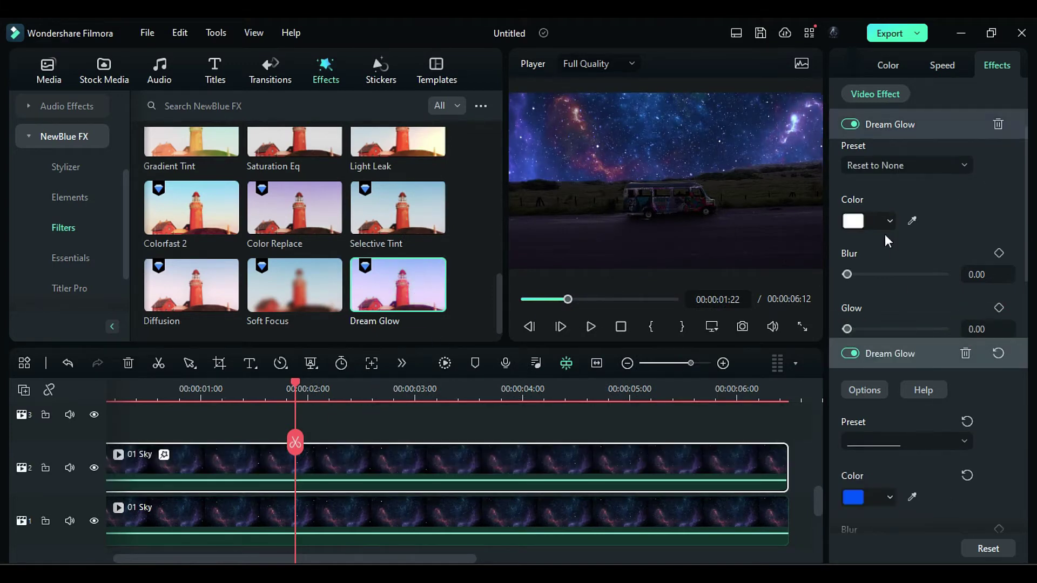
pyautogui.click(859, 222)
pyautogui.click(360, 228)
pyautogui.click(616, 420)
pyautogui.click(994, 329)
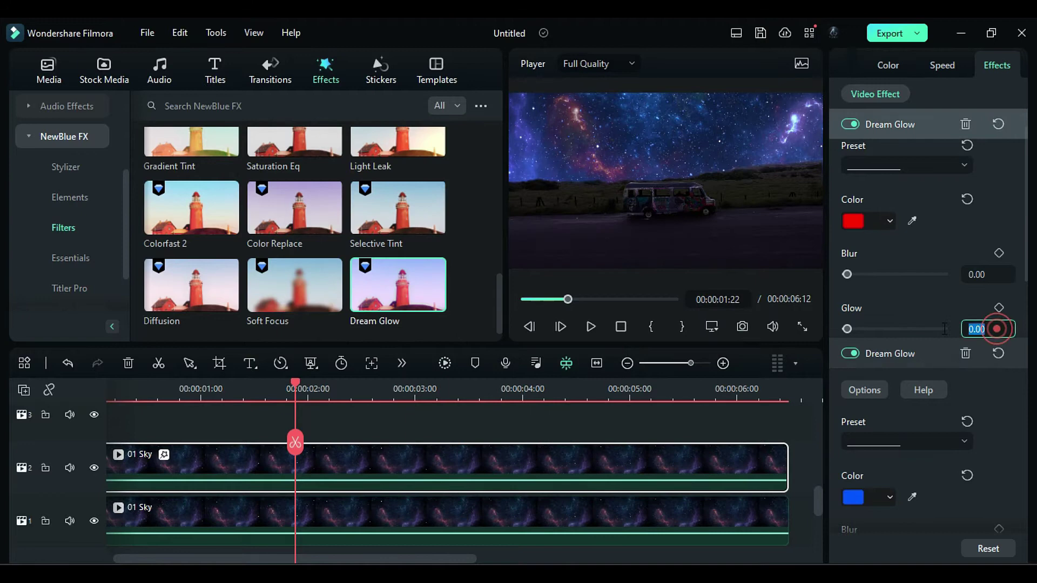
pyautogui.moveTo(847, 329); pyautogui.dragTo(877, 329)
pyautogui.moveTo(873, 277); pyautogui.dragTo(858, 279)
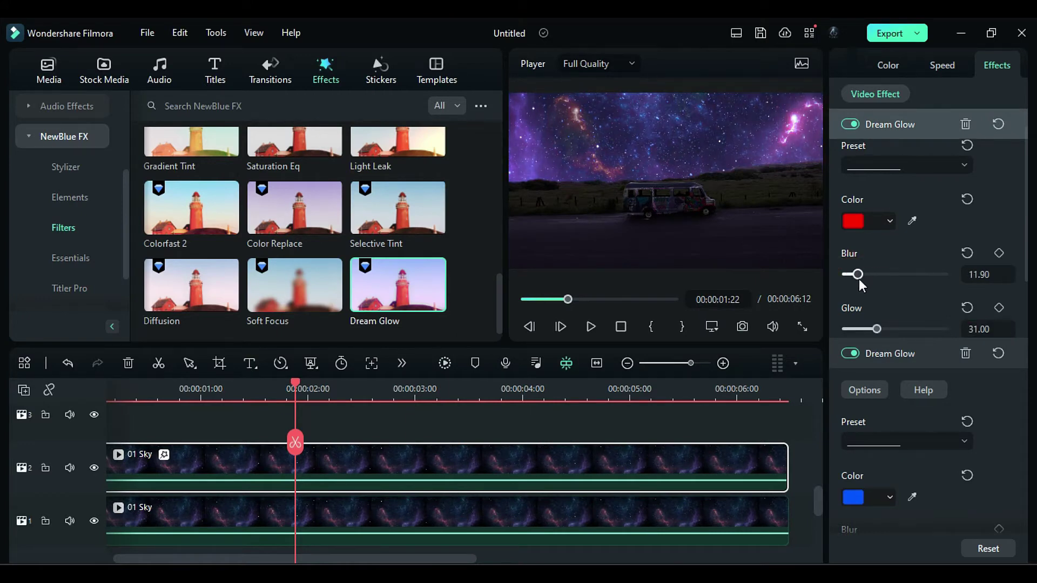
# Step: Place the 03 Galaxy image on track 3, spanning the same length as the 01 Sky clips
pyautogui.click(48, 70)
pyautogui.moveTo(398, 181); pyautogui.dragTo(799, 449)
pyautogui.press('Home')
# Step: Scale the 03 Galaxy clip to 70% and set its Y position to 272 px at the clip's start
pyautogui.click(890, 208)
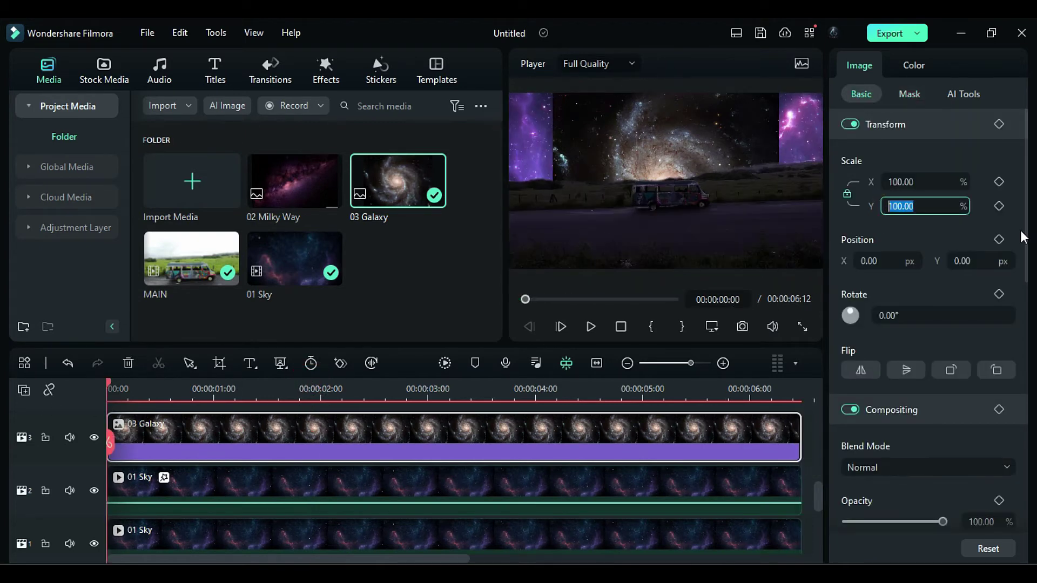
pyautogui.write('70')
pyautogui.press('Return')
pyautogui.click(970, 261)
pyautogui.write('272')
pyautogui.press('Return')
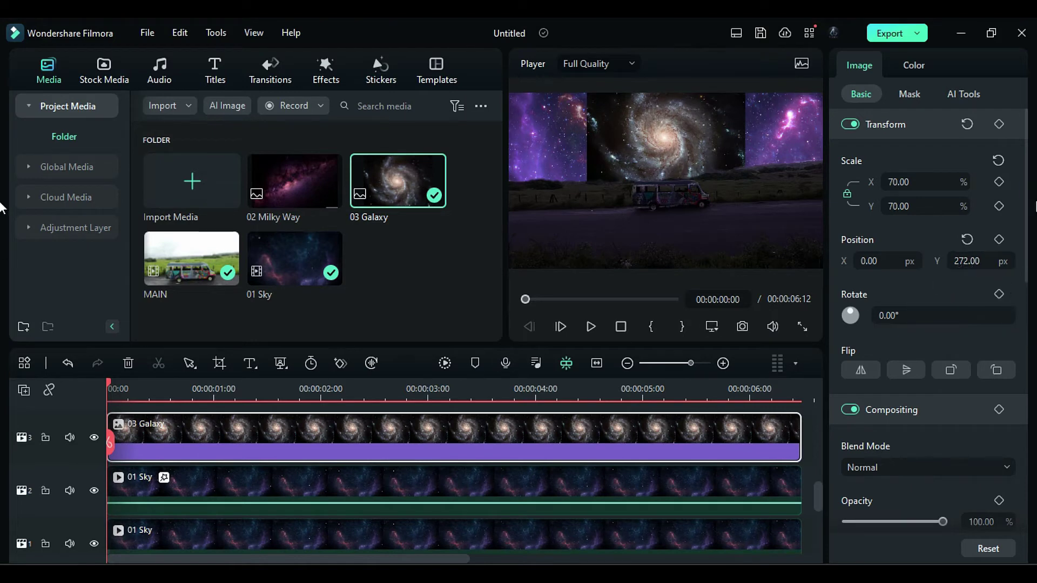
# Step: Keyframe the 03 Galaxy transform at the start, and at the clip's end scale it to 88% and rotate it 45°
pyautogui.click(999, 124)
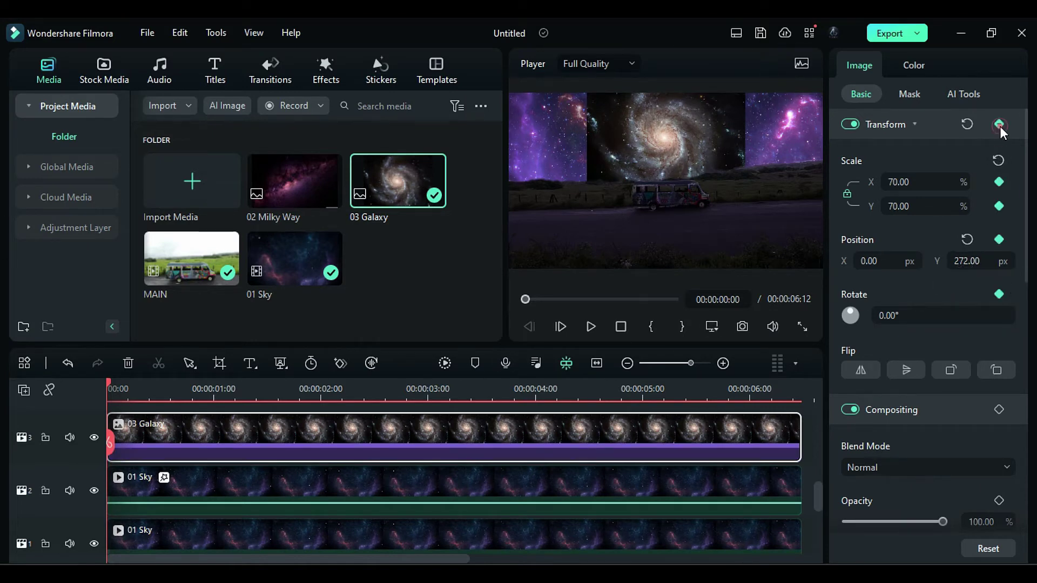
pyautogui.click(798, 392)
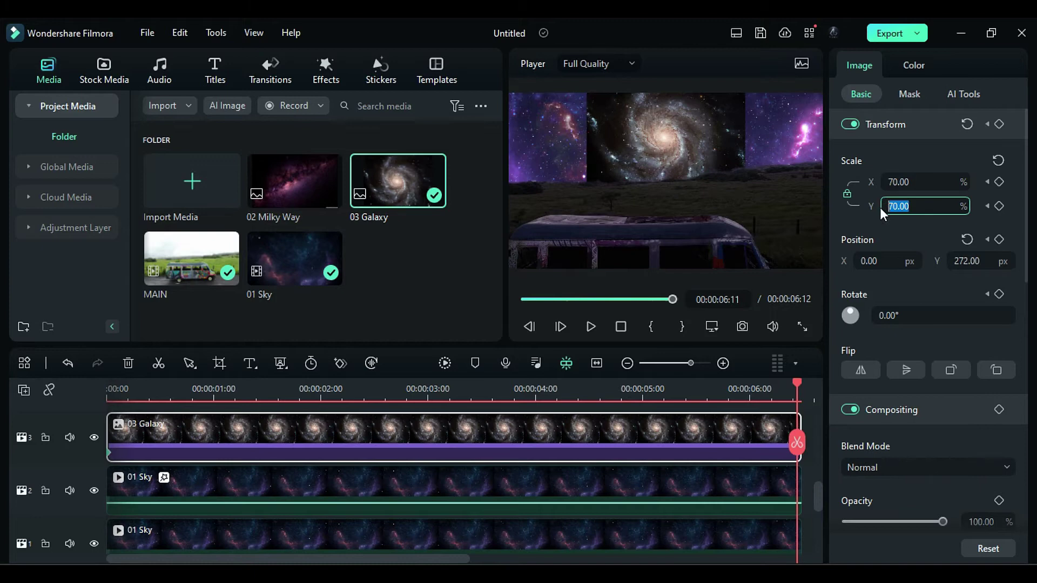
pyautogui.write('88')
pyautogui.press('Return')
pyautogui.click(896, 316)
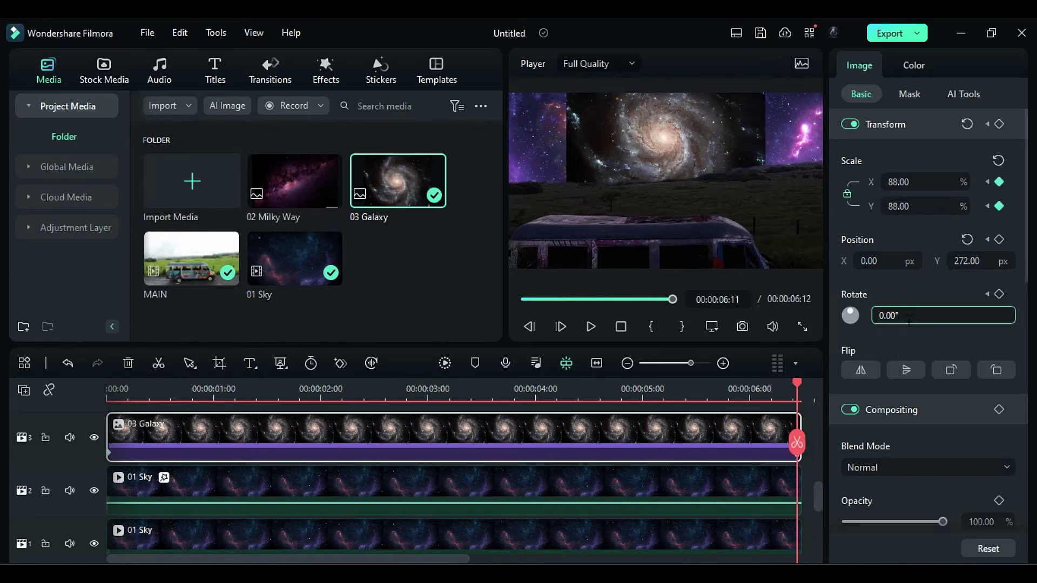
pyautogui.hotkey('ctrl', 'a')
pyautogui.write('45')
pyautogui.press('Return')
# Step: Set the blend mode of the 03 Galaxy clip to Lighten
pyautogui.click(931, 466)
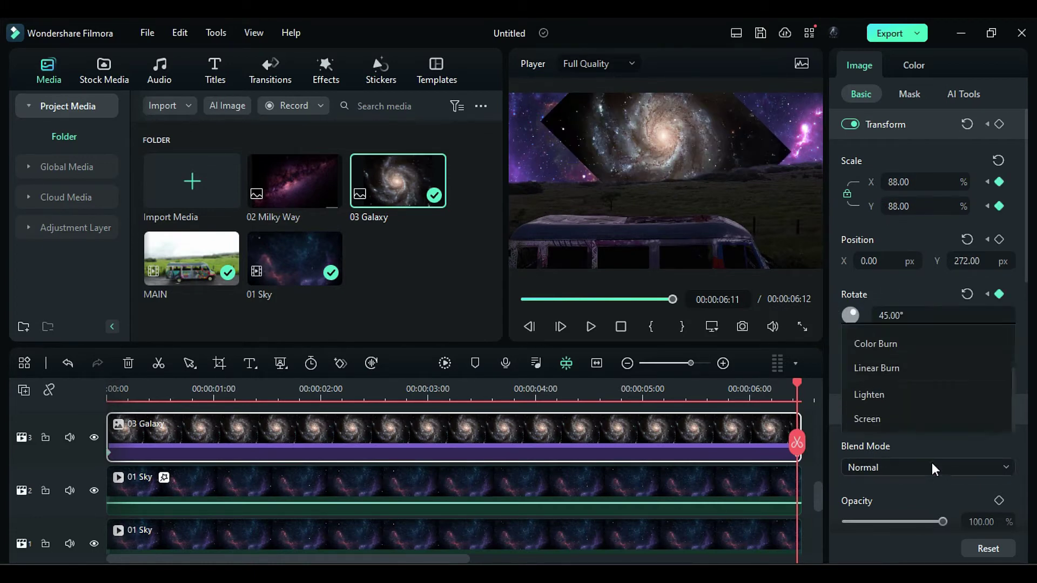
pyautogui.scroll(-2, 904, 277)
pyautogui.click(903, 272)
# Step: Draw a closed freeform mask around the galaxy in the 03 Galaxy clip at 00:00:01:17
pyautogui.click(909, 94)
pyautogui.click(952, 135)
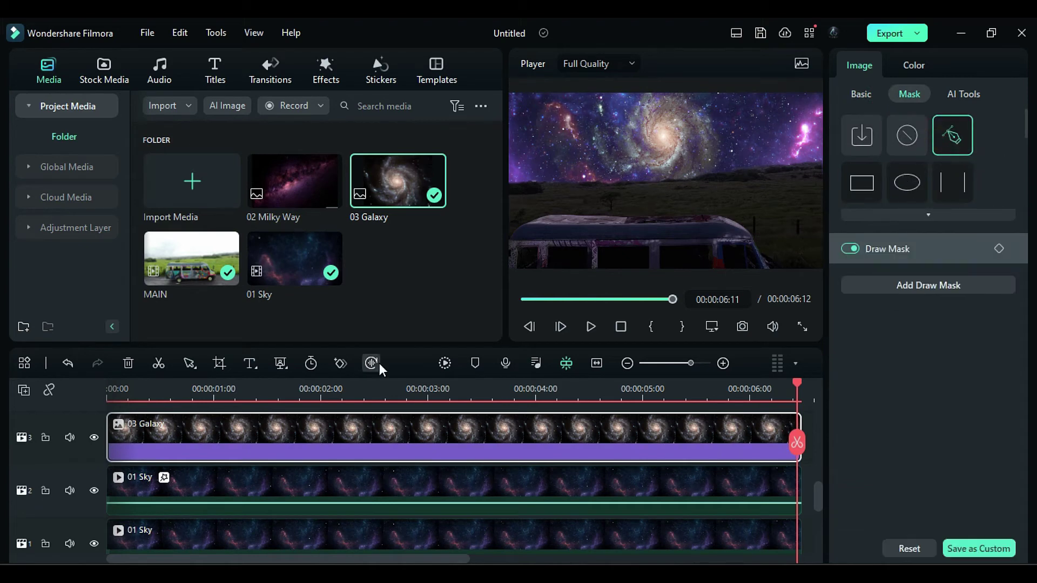
pyautogui.click(286, 392)
pyautogui.click(632, 177)
pyautogui.click(618, 163)
pyautogui.click(604, 142)
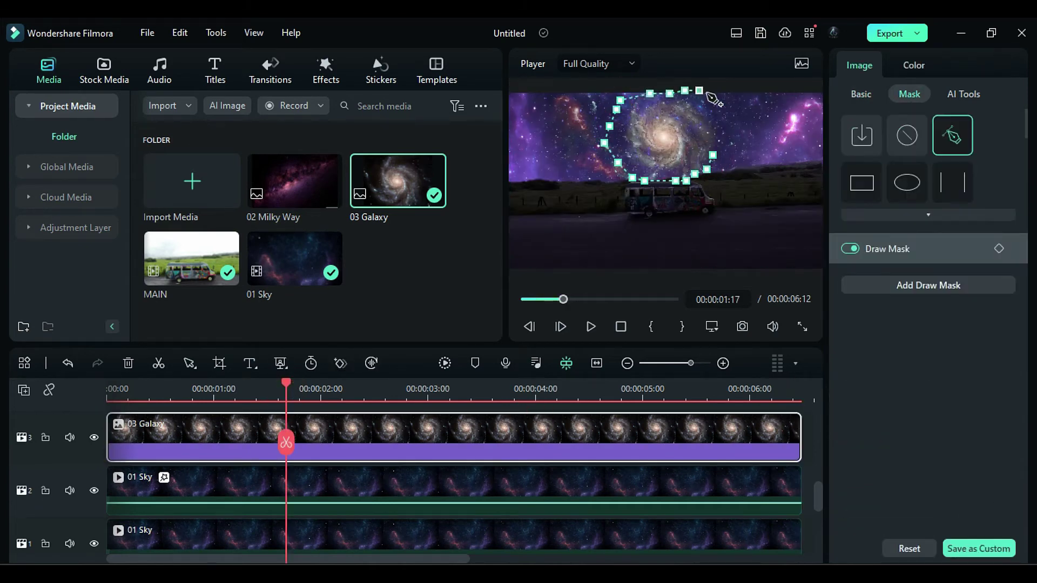
pyautogui.click(712, 155)
# Step: Set the galaxy mask's Extend to -22.22 and its Blur Strength to 61.90
pyautogui.click(893, 248)
pyautogui.moveTo(846, 360); pyautogui.dragTo(861, 361)
pyautogui.moveTo(894, 307); pyautogui.dragTo(890, 306)
pyautogui.moveTo(862, 360); pyautogui.dragTo(906, 361)
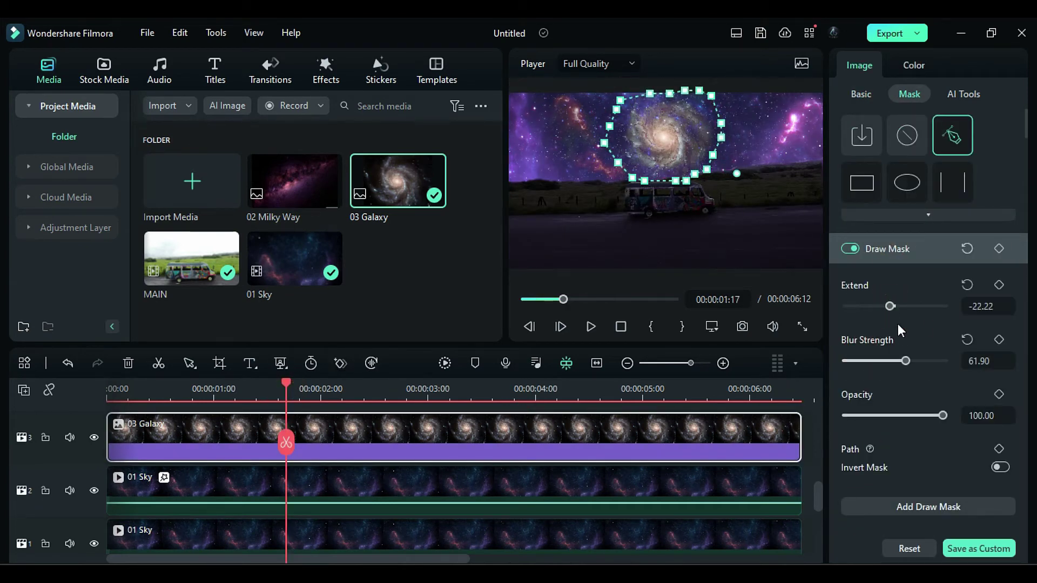
# Step: Add Dream Glow to the 03 Galaxy clip with a pinkish-purple colour and raise its Glow to just above the middle
pyautogui.click(335, 73)
pyautogui.moveTo(391, 261); pyautogui.dragTo(336, 440)
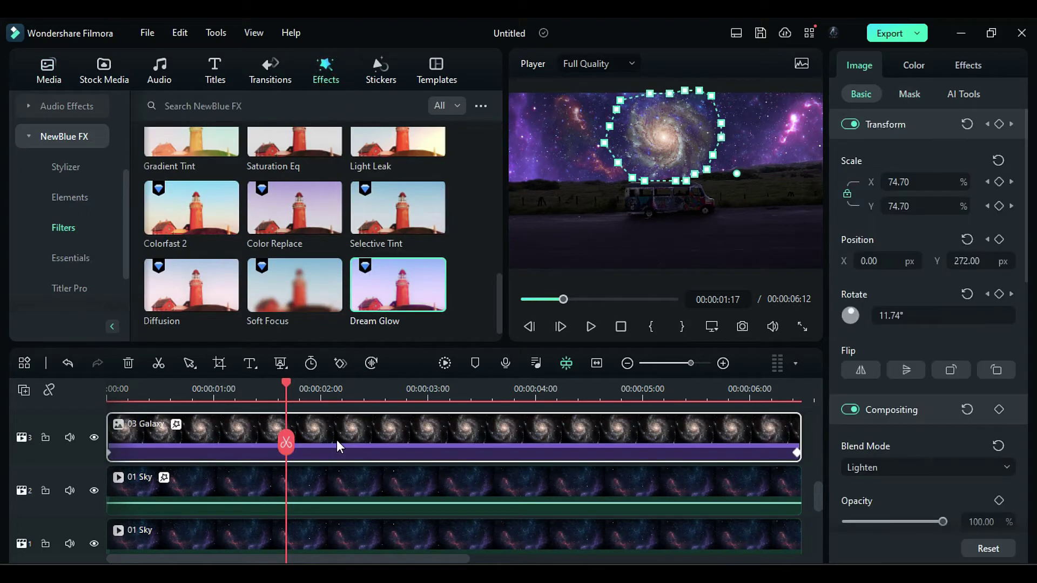
pyautogui.click(966, 65)
pyautogui.click(851, 267)
pyautogui.click(880, 307)
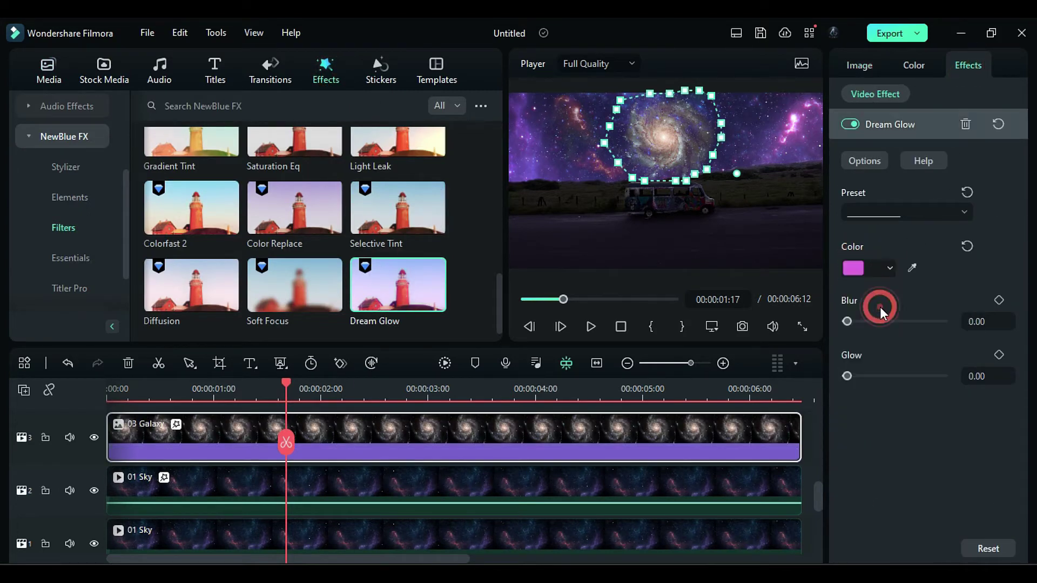
pyautogui.moveTo(980, 379); pyautogui.dragTo(980, 379)
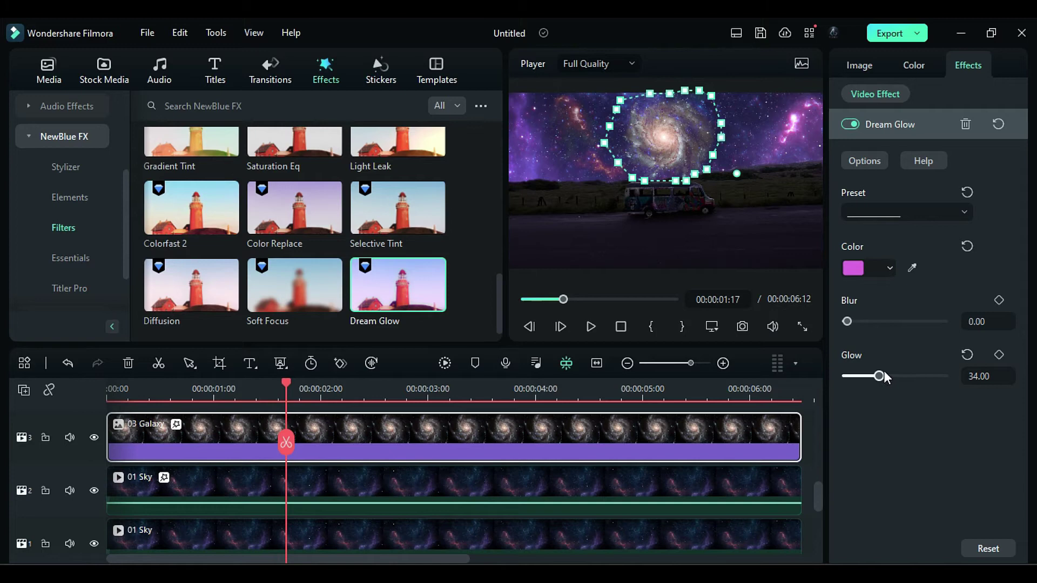
pyautogui.moveTo(884, 376); pyautogui.dragTo(901, 377)
# Step: Add a second Dream Glow to the 03 Galaxy clip in violet, with Glow at 19.80
pyautogui.moveTo(398, 302); pyautogui.dragTo(373, 481)
pyautogui.click(855, 274)
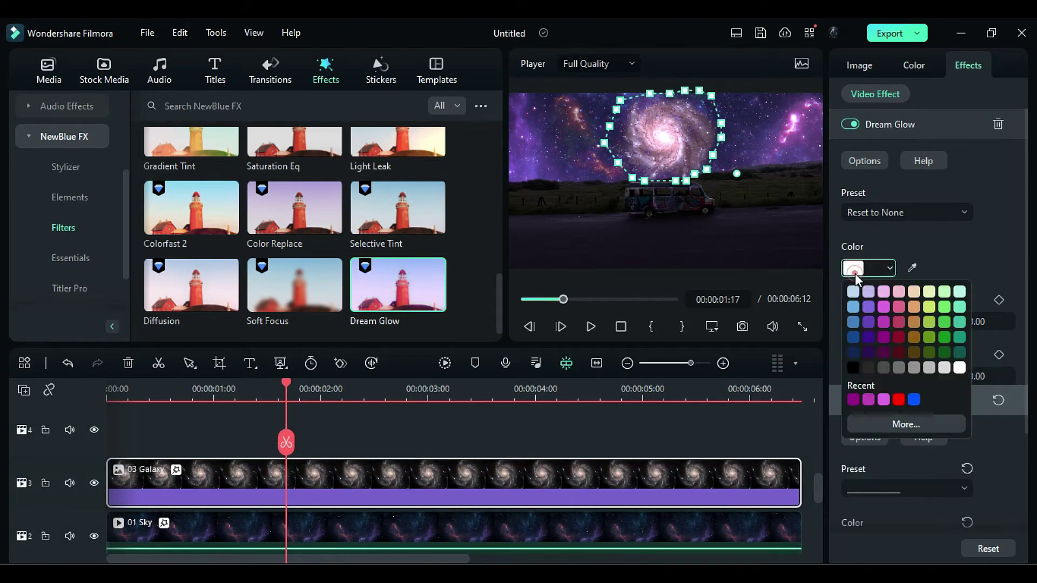
pyautogui.click(868, 321)
pyautogui.moveTo(856, 373)
pyautogui.mouseDown()
pyautogui.moveTo(876, 373)
pyautogui.moveTo(867, 373)
pyautogui.mouseUp()
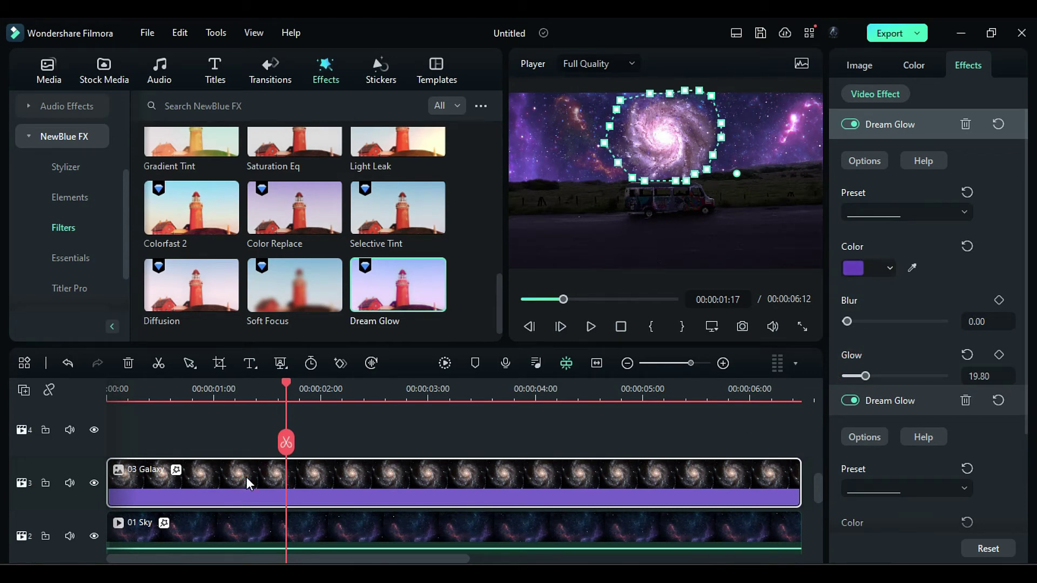
# Step: Place the 02 Milky Way image on track 4, spanning the same length as the 03 Galaxy clip
pyautogui.click(50, 70)
pyautogui.moveTo(292, 183); pyautogui.dragTo(103, 453)
pyautogui.moveTo(639, 428); pyautogui.dragTo(643, 505)
pyautogui.press('Home')
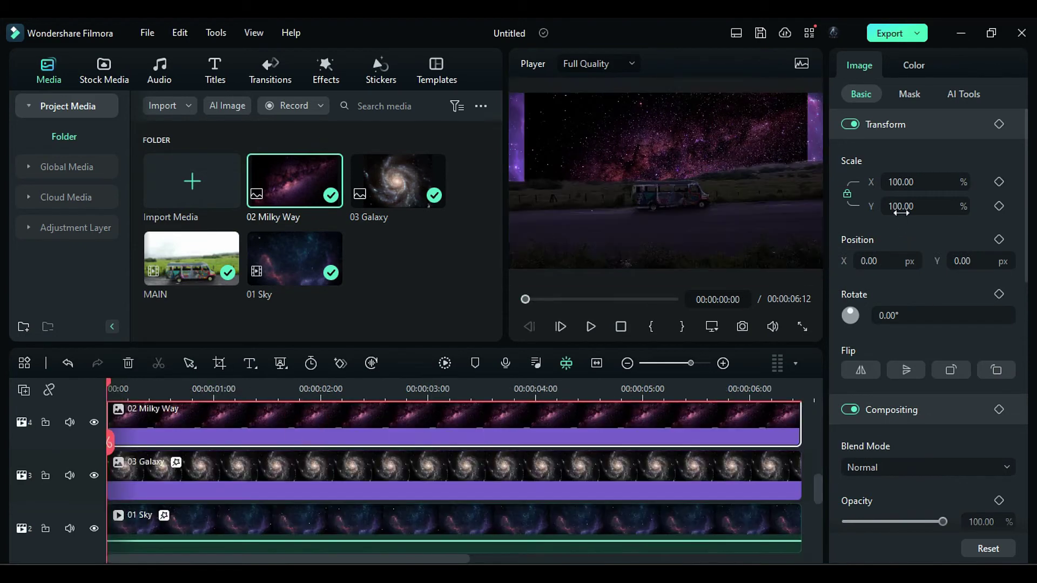
# Step: Scale the 02 Milky Way clip to 159% and set its position to X 323 px, Y 465 px
pyautogui.click(902, 208)
pyautogui.press('Return')
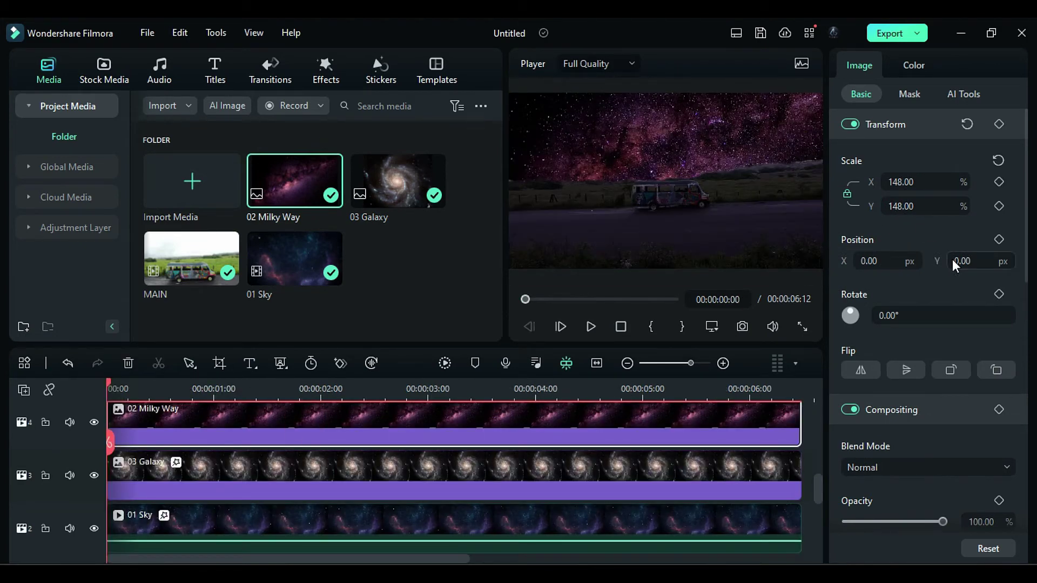
pyautogui.click(870, 261)
pyautogui.write('323')
pyautogui.press('Tab')
pyautogui.write('465')
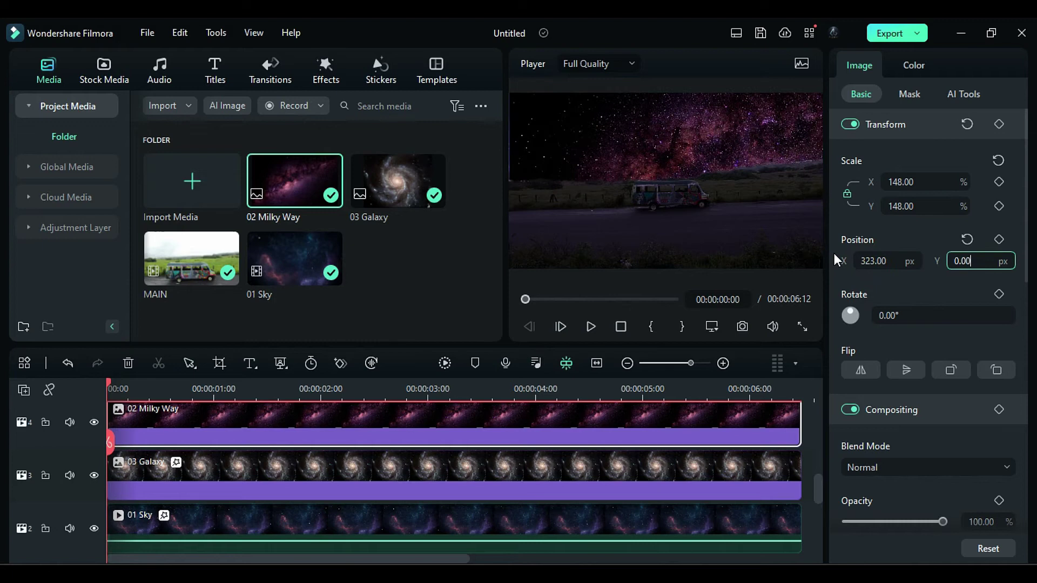
pyautogui.press('Return')
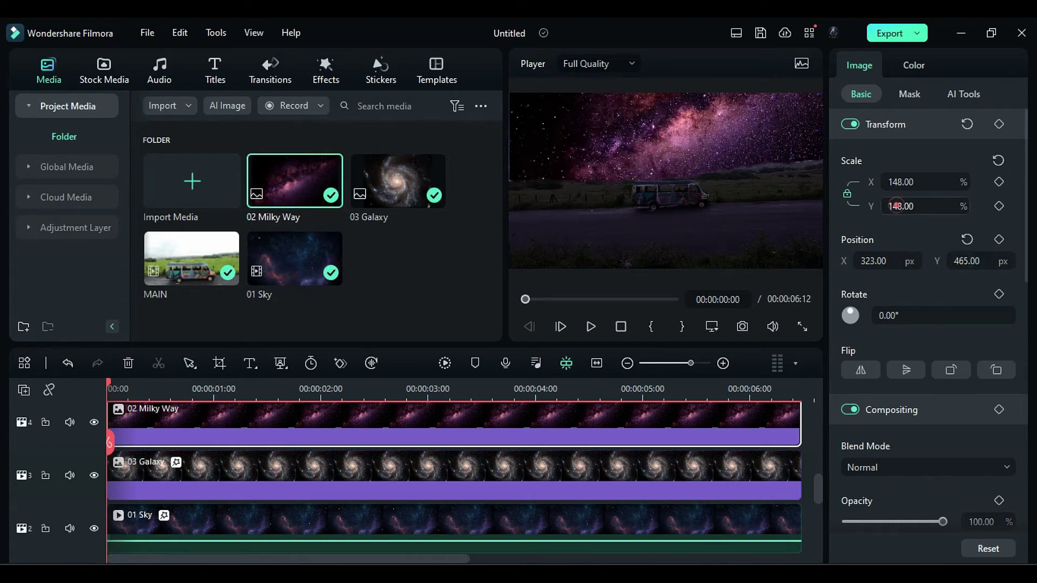
pyautogui.moveTo(897, 206); pyautogui.dragTo(908, 207)
# Step: Add a rotation keyframe of 11° at the start of the 02 Milky Way clip
pyautogui.click(999, 294)
pyautogui.click(905, 316)
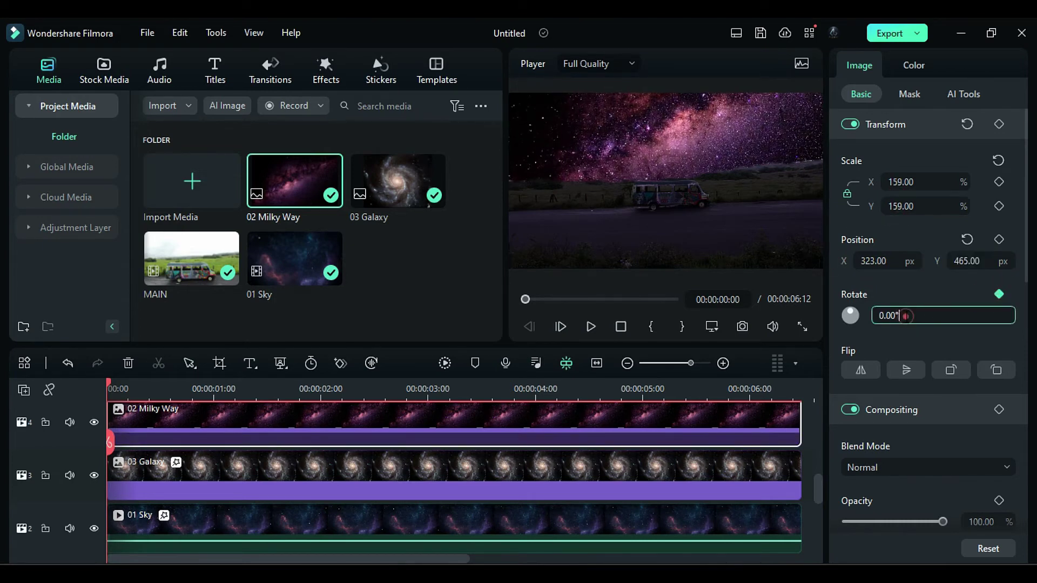
pyautogui.write('11')
pyautogui.press('Return')
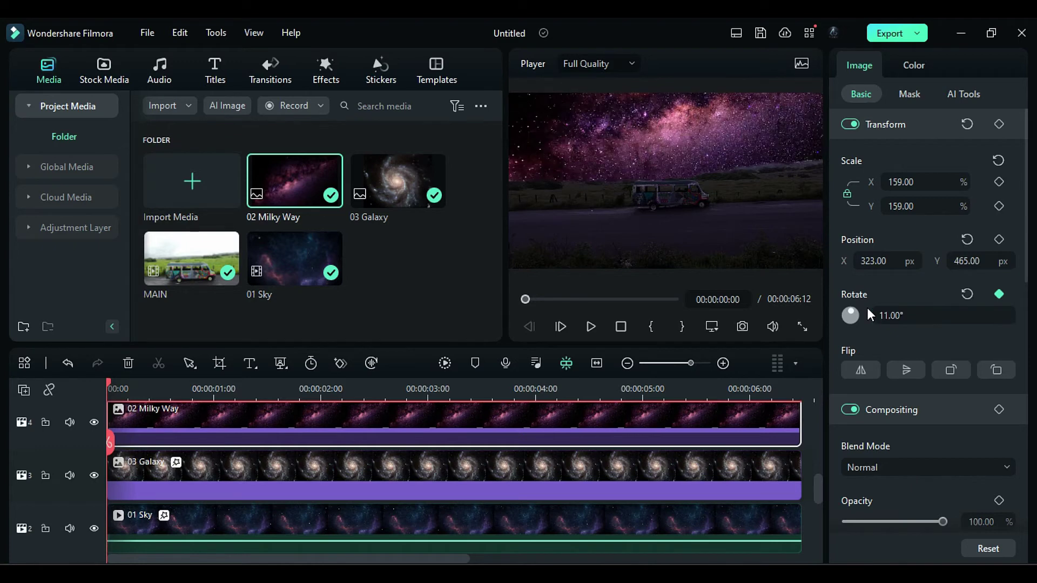
# Step: Near the end of the 02 Milky Way clip, keyframe its rotation at 30° and set its position to X 17 px, Y 373 px
pyautogui.click(789, 390)
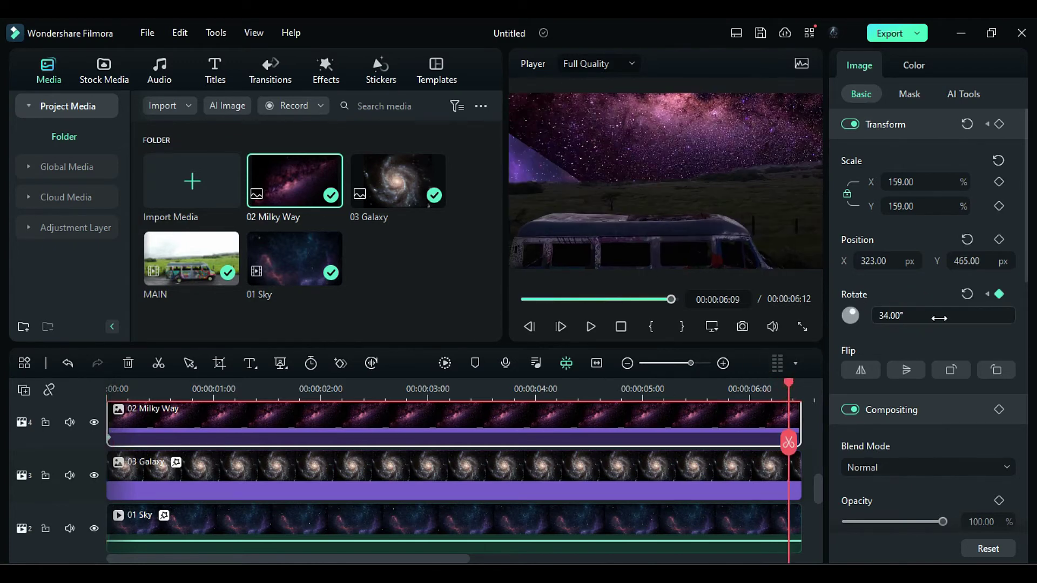
pyautogui.click(910, 314)
pyautogui.write('30')
pyautogui.press('Return')
pyautogui.moveTo(880, 262); pyautogui.dragTo(856, 263)
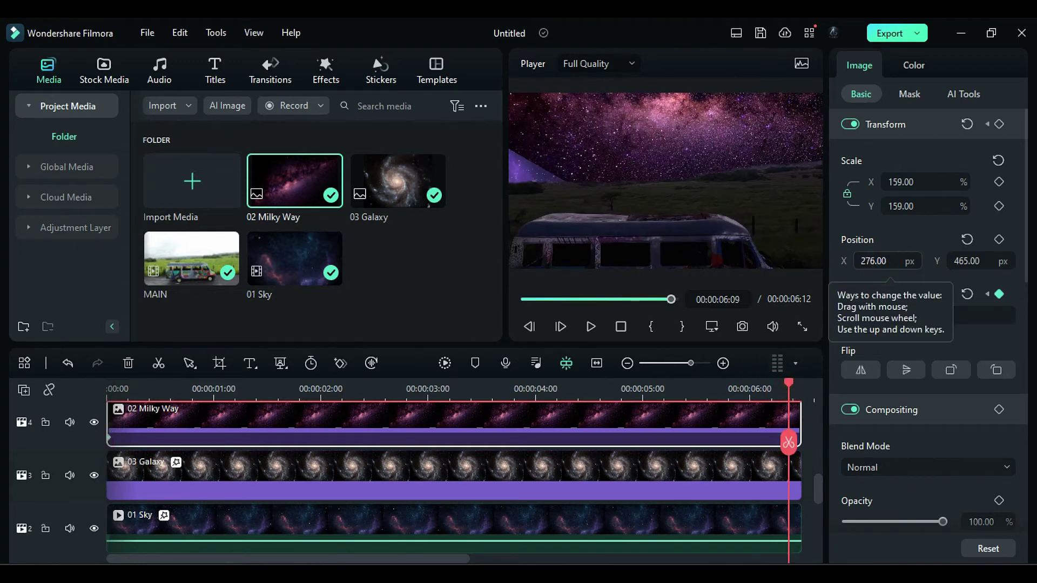
pyautogui.moveTo(966, 262); pyautogui.dragTo(764, 263)
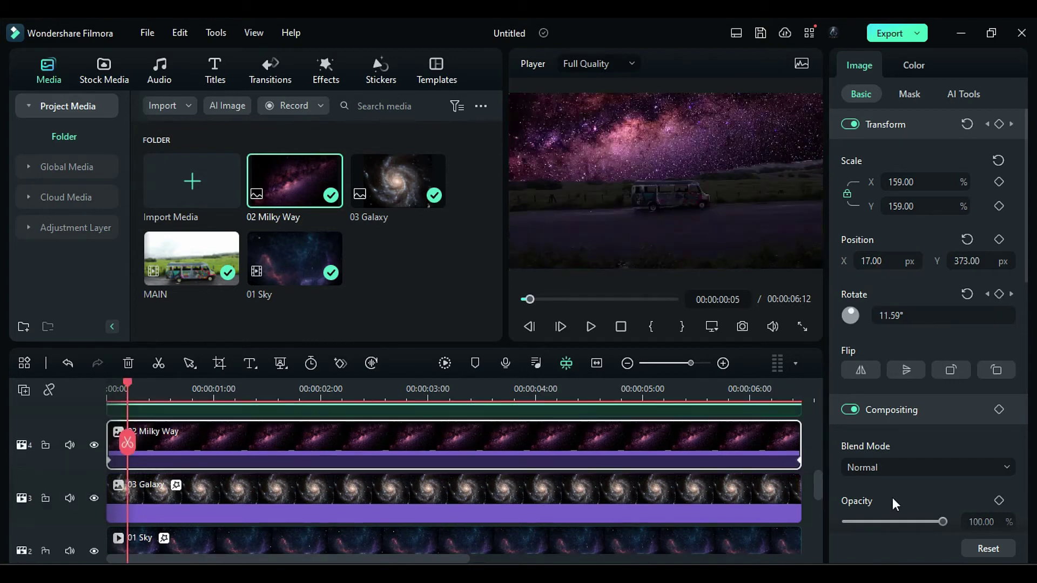
# Step: Set the 02 Milky Way clip's blend mode to Lighten and its opacity to 41%
pyautogui.click(918, 465)
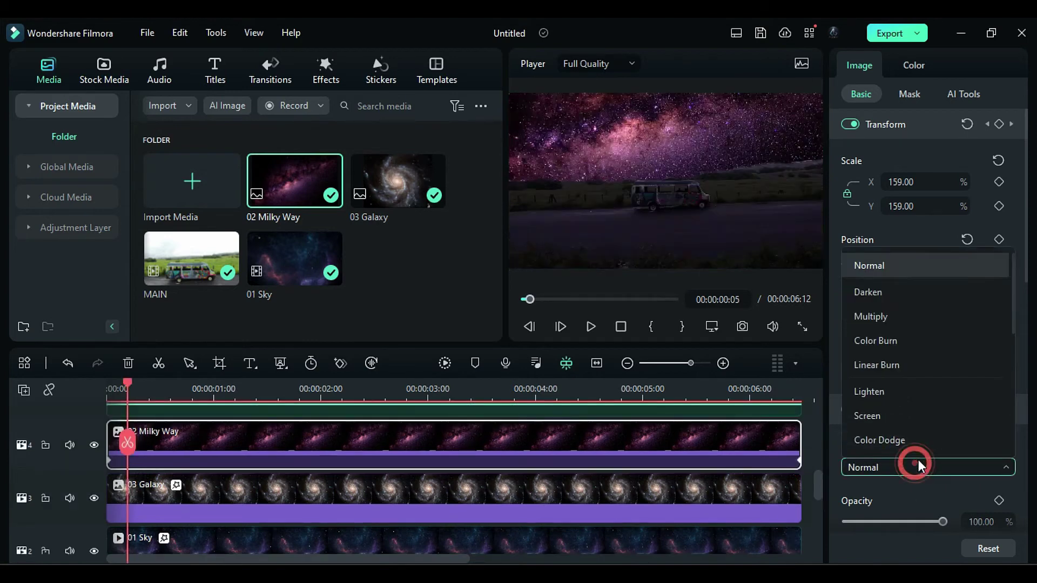
pyautogui.click(892, 345)
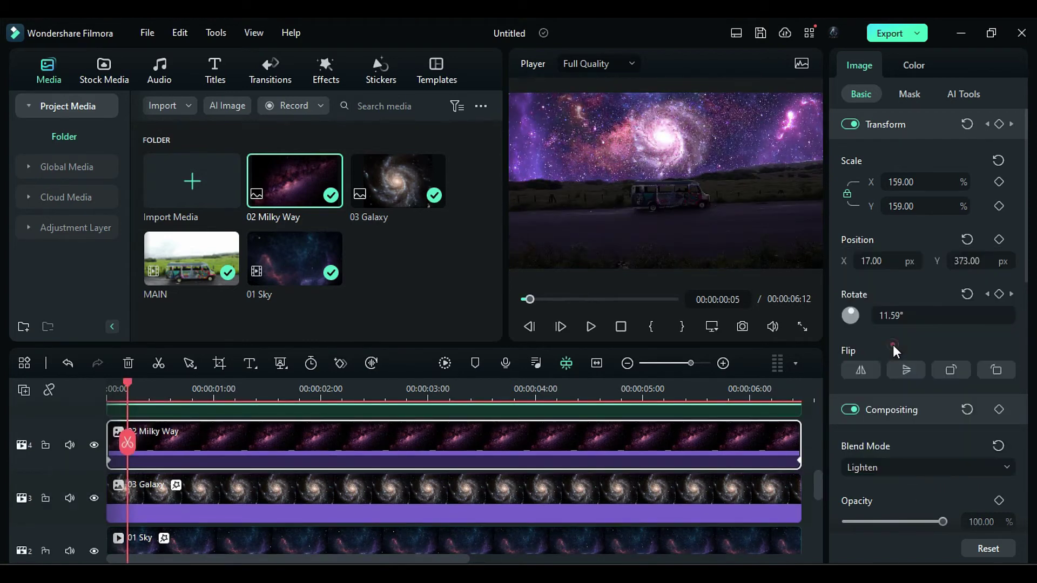
pyautogui.click(975, 521)
pyautogui.write('41')
pyautogui.press('Return')
# Step: Place the stock solid colour Sample Color Solid 14 on track 6 above the bus clip and extend it to the full timeline length
pyautogui.scroll(2, 354, 462)
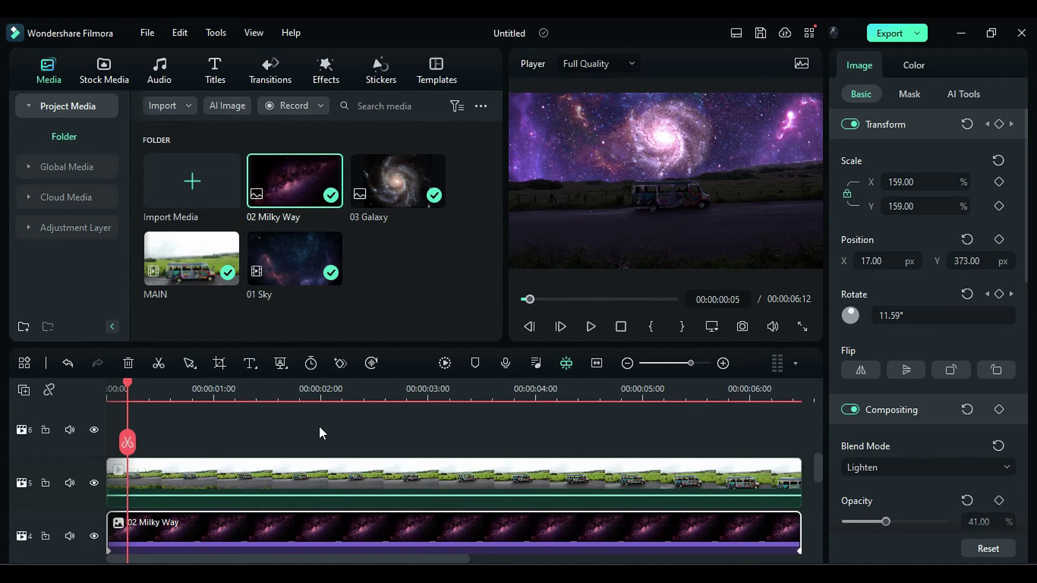
pyautogui.click(103, 70)
pyautogui.click(59, 136)
pyautogui.click(73, 167)
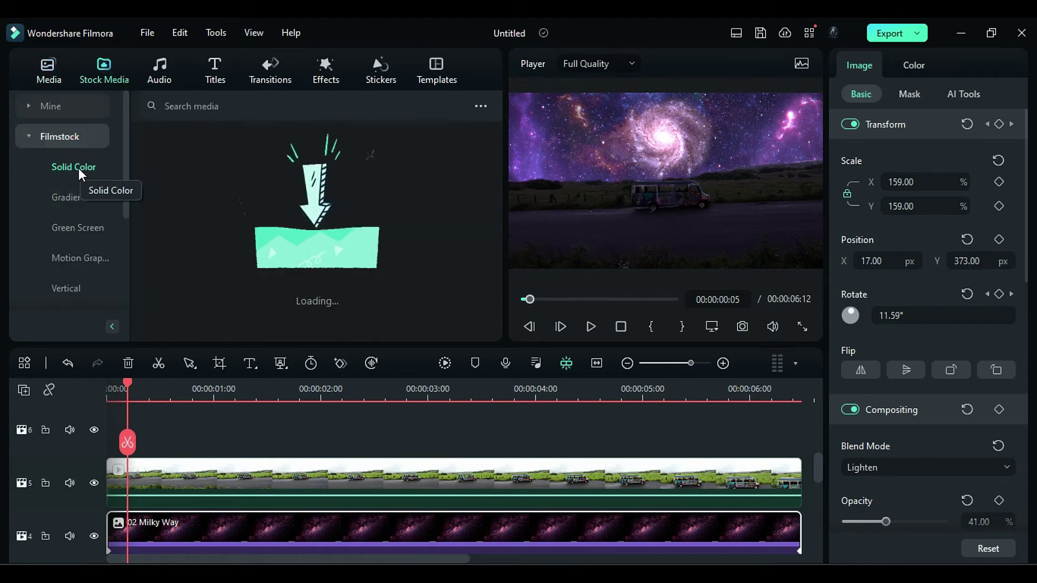
pyautogui.click(335, 329)
pyautogui.click(478, 286)
pyautogui.click(335, 472)
pyautogui.scroll(-8, 442, 254)
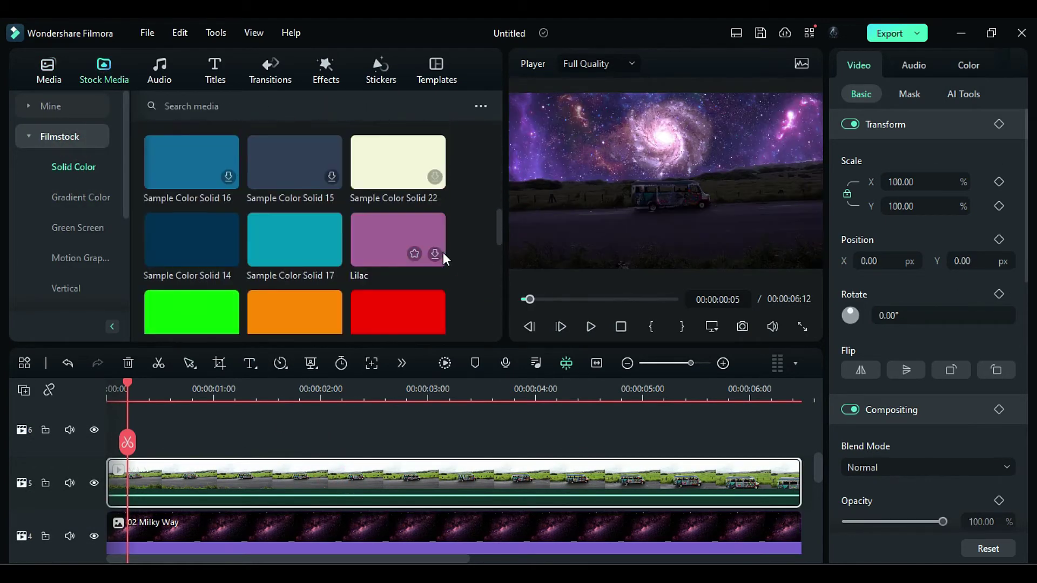
pyautogui.moveTo(189, 236); pyautogui.dragTo(113, 433)
pyautogui.moveTo(641, 472); pyautogui.dragTo(801, 473)
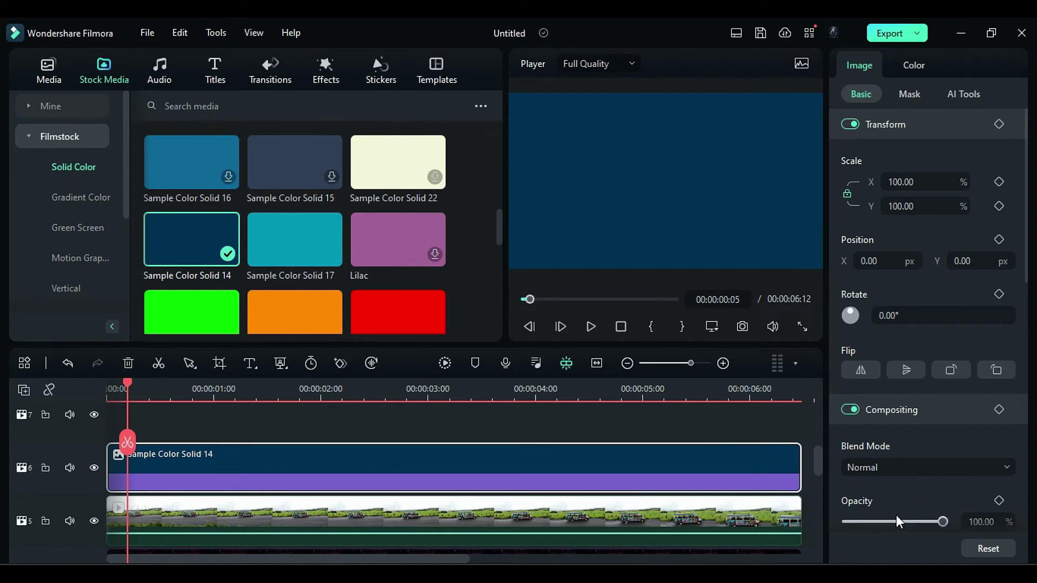
# Step: Draw a narrow mask along the horizon on the Sample Color Solid 14 clip with Blur Strength 39.53, and set the clip's opacity to 47.29%
pyautogui.moveTo(898, 521); pyautogui.dragTo(873, 522)
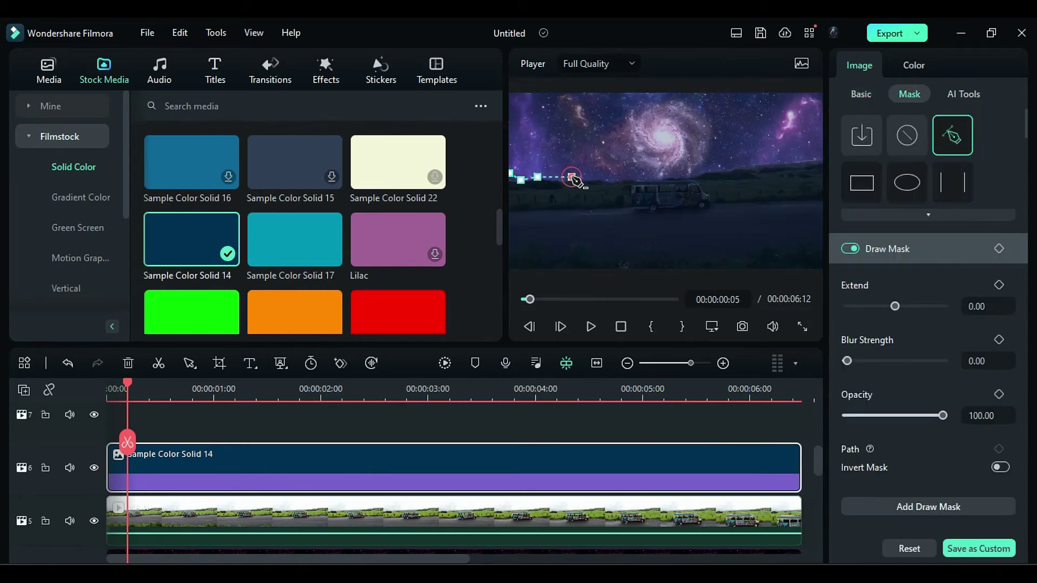
pyautogui.moveTo(705, 176)
pyautogui.mouseDown()
pyautogui.moveTo(822, 172)
pyautogui.moveTo(642, 188)
pyautogui.moveTo(513, 190)
pyautogui.mouseUp()
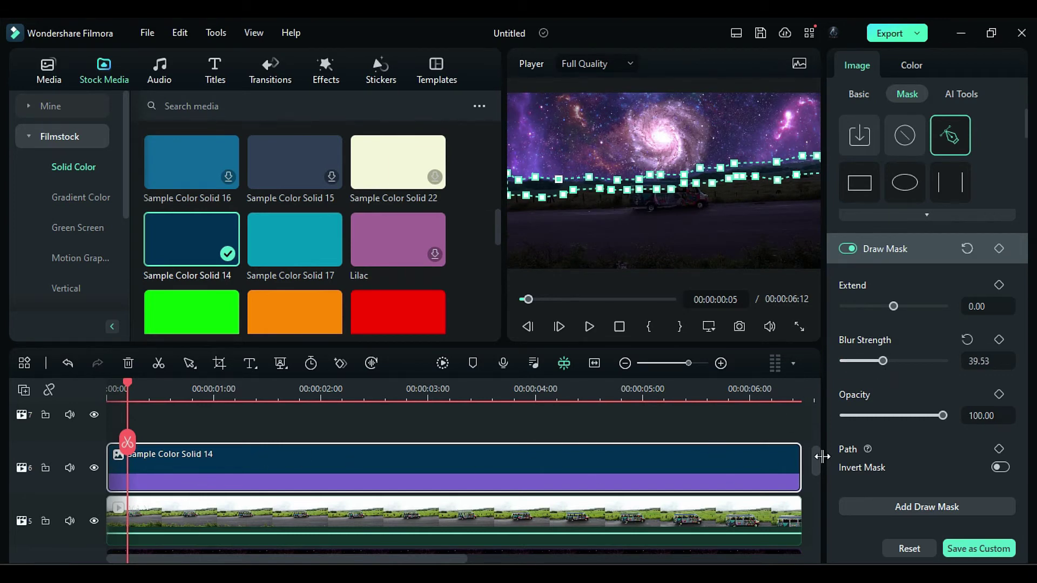
pyautogui.click(864, 94)
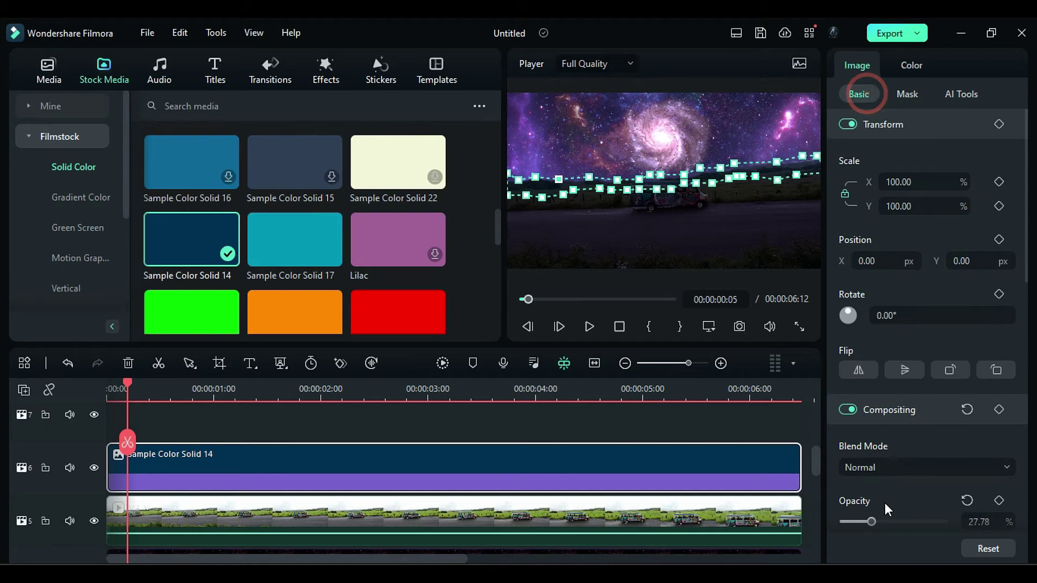
pyautogui.moveTo(870, 521); pyautogui.dragTo(891, 526)
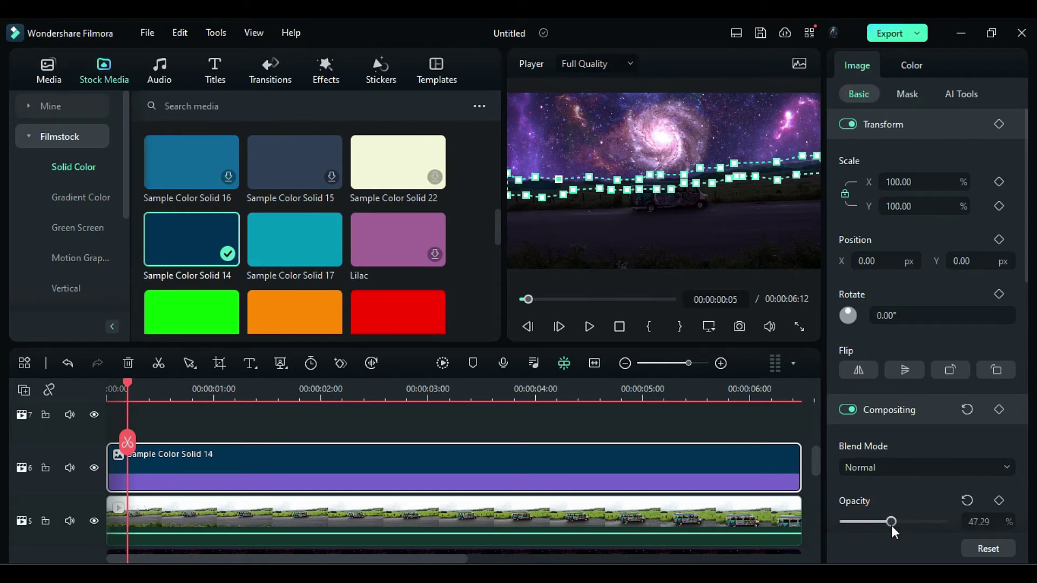
# Step: Duplicate the MAIN bus clip from track 5 onto track 7, aligned with the start of the timeline
pyautogui.press('Home')
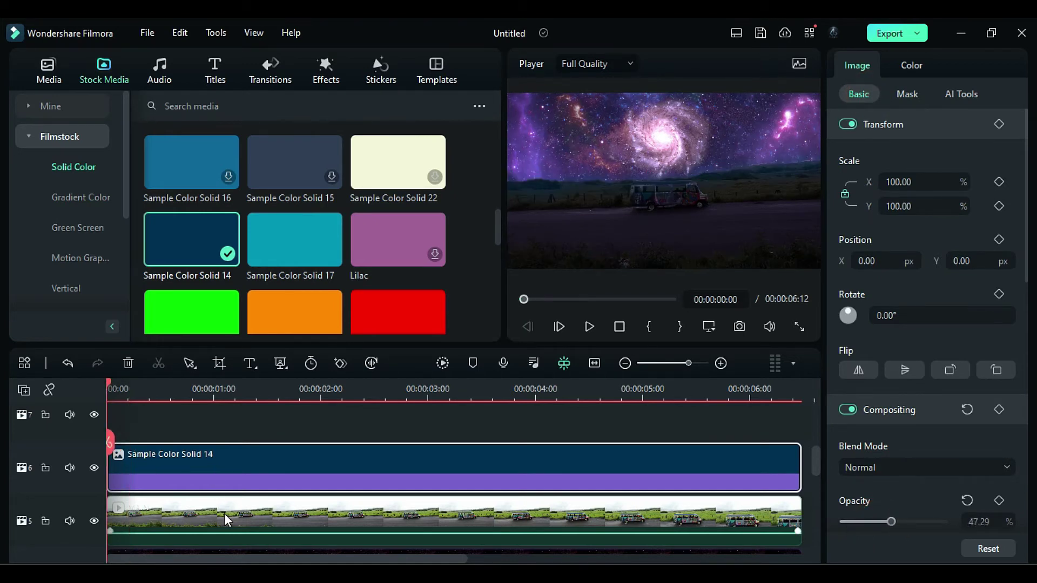
pyautogui.click(225, 513)
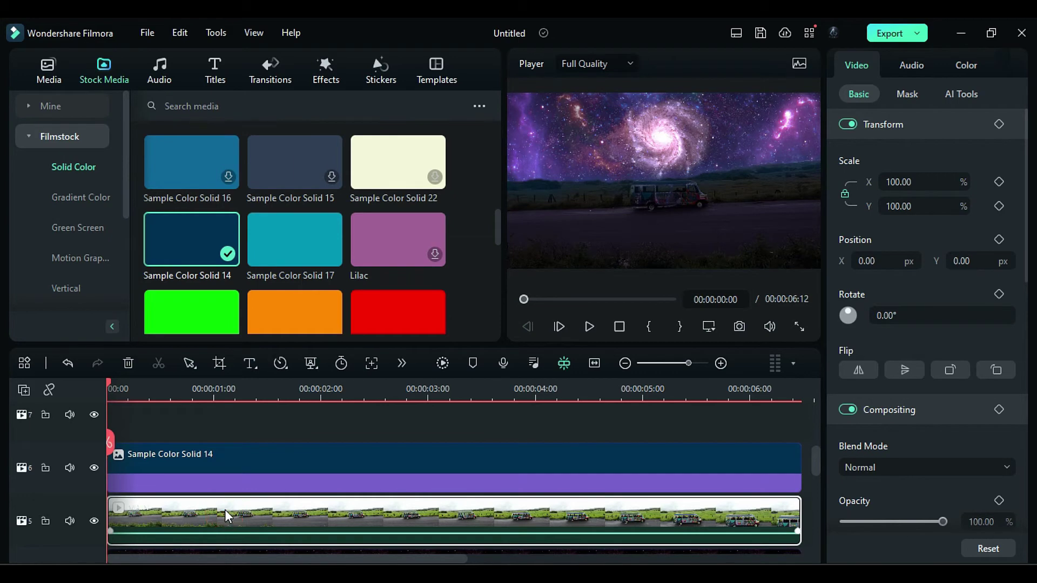
pyautogui.moveTo(224, 510)
pyautogui.mouseDown()
pyautogui.moveTo(241, 407)
pyautogui.moveTo(234, 512)
pyautogui.mouseUp()
pyautogui.moveTo(143, 388); pyautogui.dragTo(108, 386)
# Step: Open Smart Cutout on the track 7 bus clip, brush over the bus and start tracking the cutout
pyautogui.click(907, 94)
pyautogui.click(961, 94)
pyautogui.click(928, 467)
pyautogui.moveTo(329, 215); pyautogui.dragTo(409, 215)
pyautogui.hotkey('ctrl', 'z')
pyautogui.scroll(5, 357, 200)
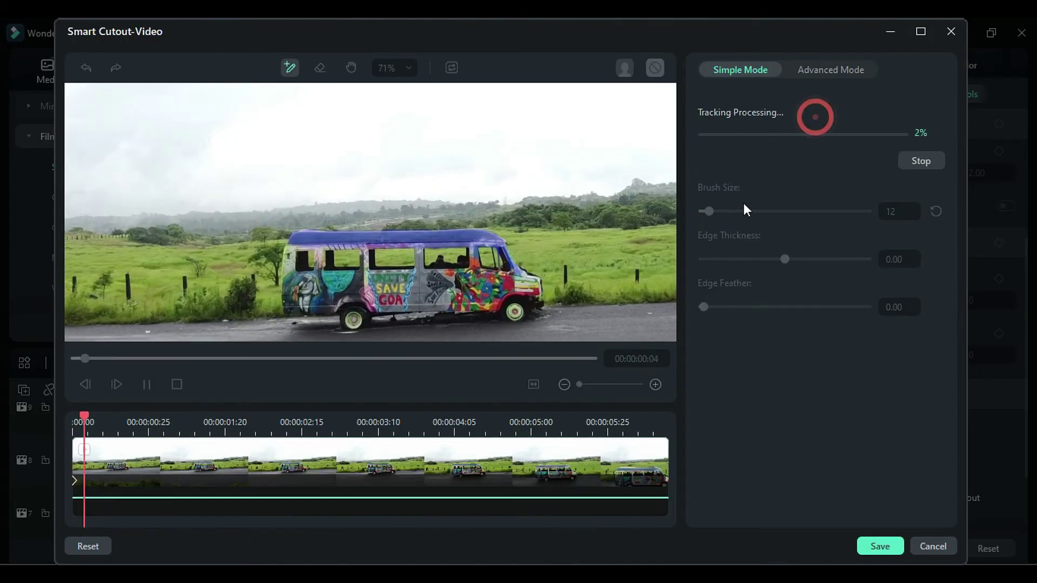
# Step: Correct the bus cutout frame by frame, erasing the stray selection above the roof, and save the Smart Cutout
pyautogui.press('Right')
pyautogui.moveTo(346, 238); pyautogui.dragTo(475, 231)
pyautogui.press('Right')
pyautogui.press('Right')
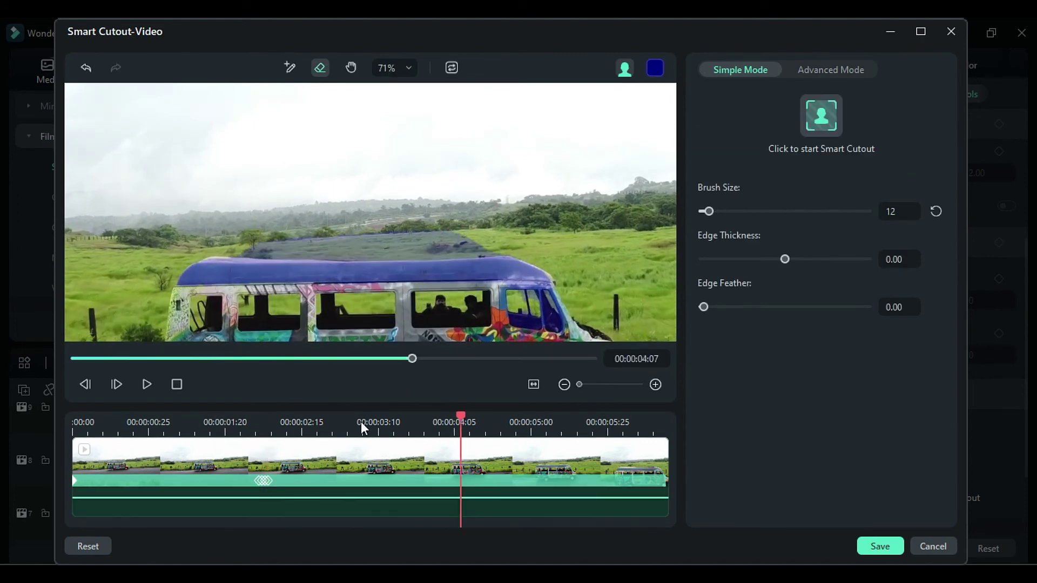
pyautogui.click(821, 115)
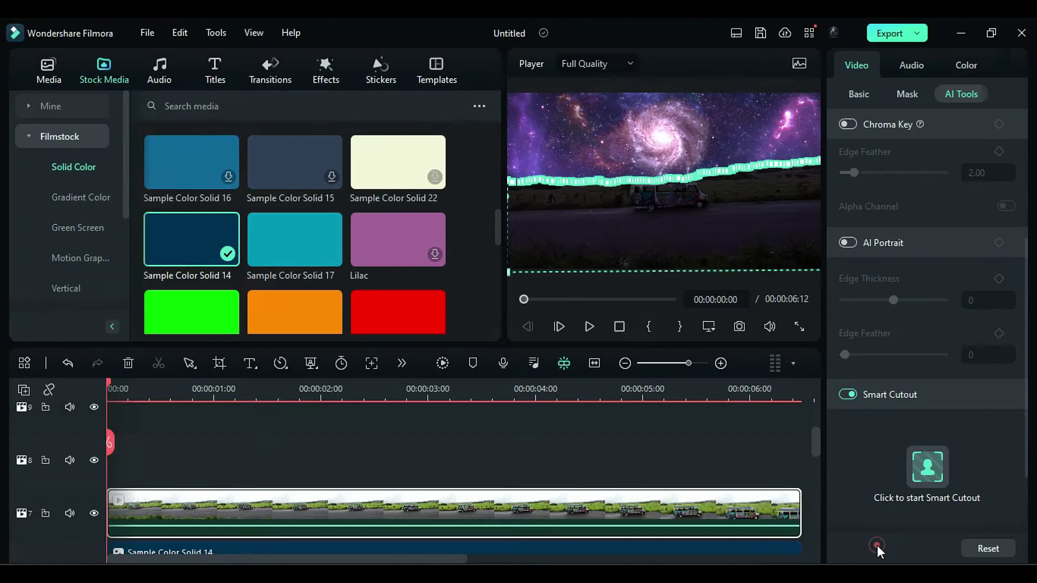
# Step: Add an adjustment layer on track 8 above the cut-out bus clip, spanning the full timeline
pyautogui.moveTo(108, 399); pyautogui.dragTo(261, 400)
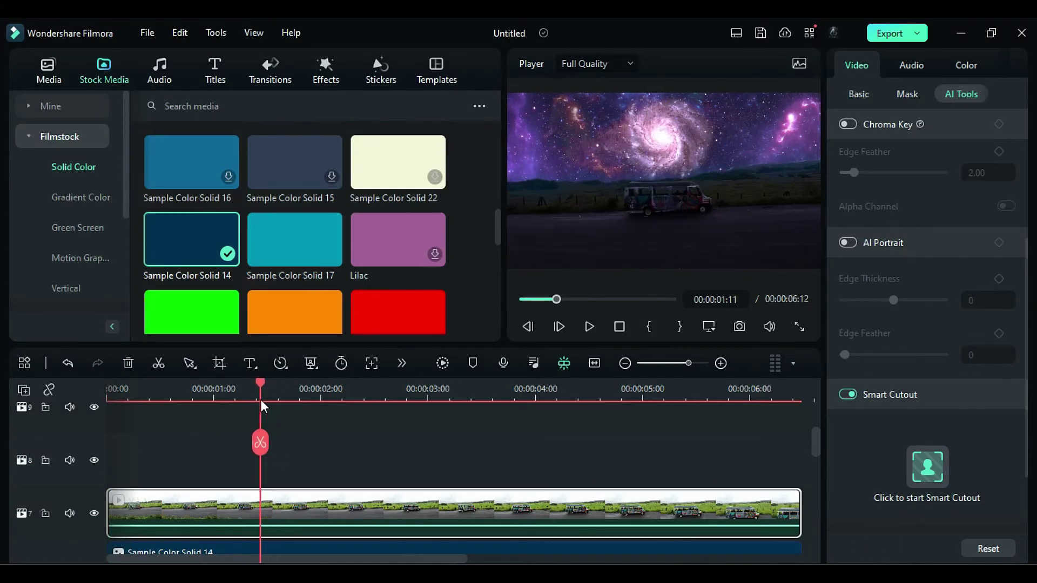
pyautogui.click(49, 70)
pyautogui.click(76, 197)
pyautogui.moveTo(162, 193); pyautogui.dragTo(103, 462)
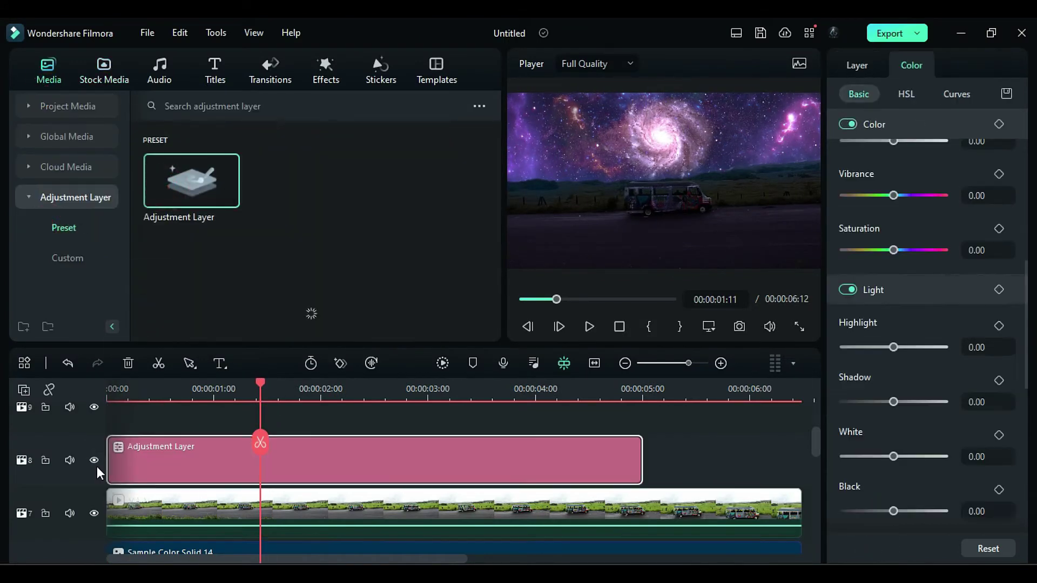
pyautogui.moveTo(642, 459); pyautogui.dragTo(801, 459)
# Step: Apply Dream Glow to the adjustment layer in light blue, with Glow at 39
pyautogui.click(326, 70)
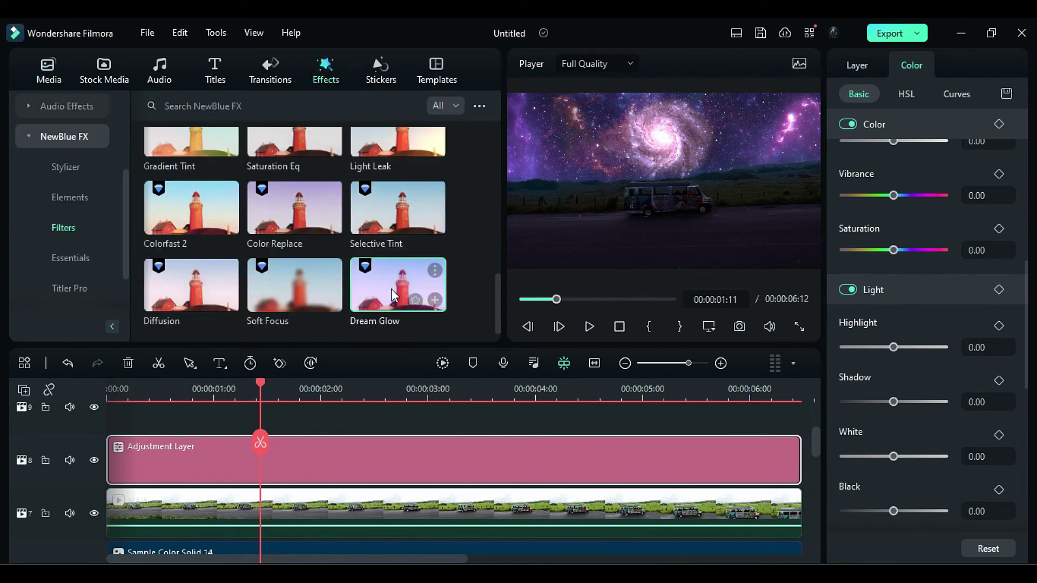
pyautogui.moveTo(394, 296); pyautogui.dragTo(349, 476)
pyautogui.click(851, 273)
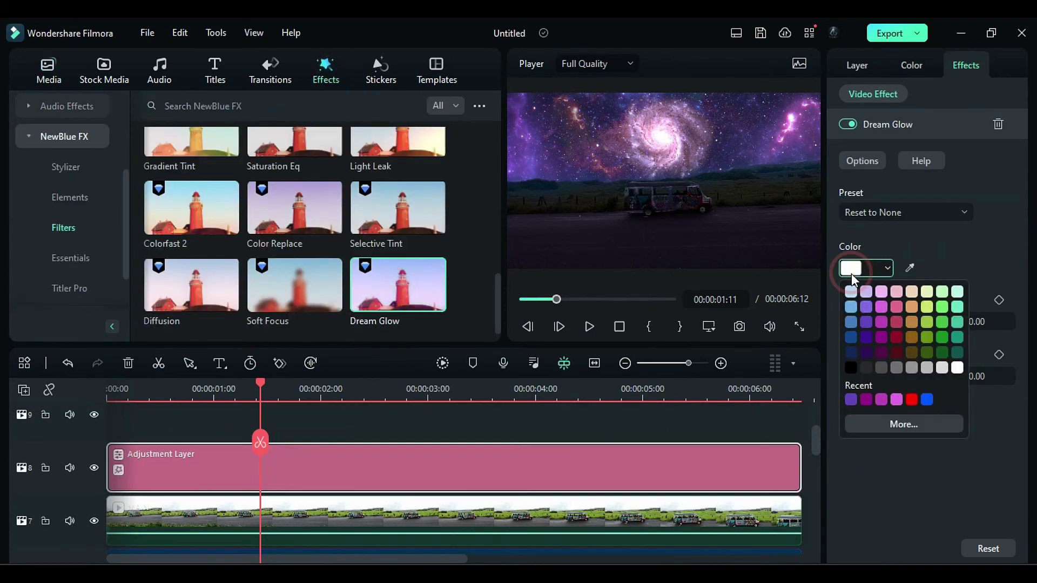
pyautogui.click(851, 305)
pyautogui.write('39')
pyautogui.press('Return')
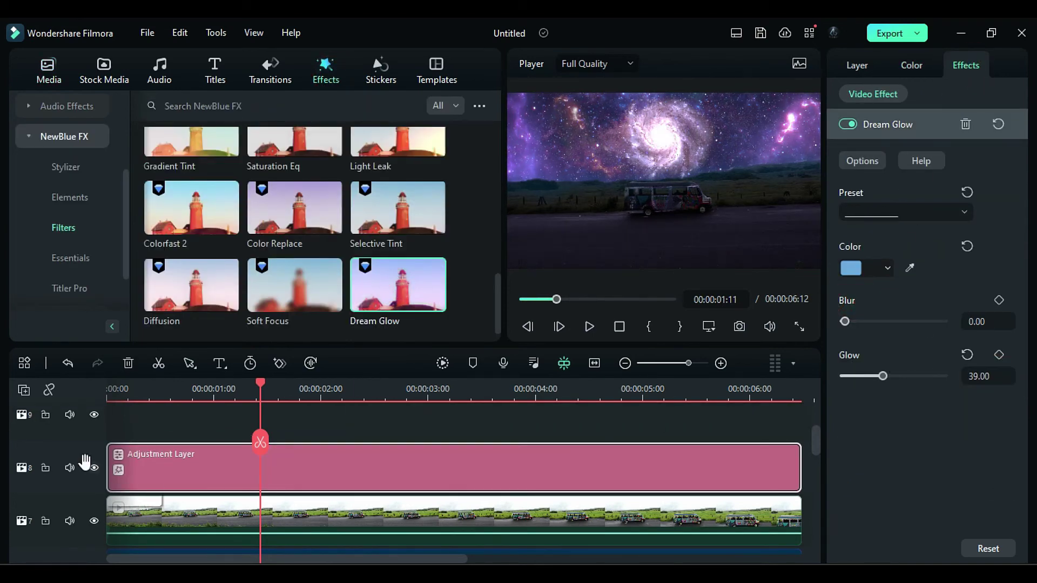
# Step: Add a second Dream Glow to the adjustment layer in dark red and raise its Glow to roughly a third of the range
pyautogui.moveTo(357, 348); pyautogui.dragTo(325, 480)
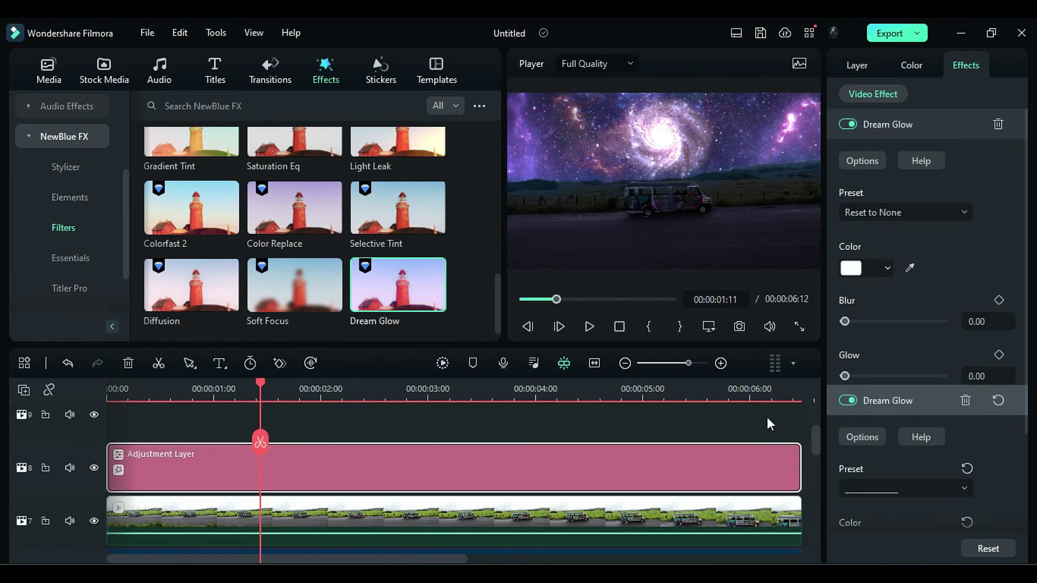
pyautogui.click(851, 269)
pyautogui.click(895, 348)
pyautogui.click(980, 376)
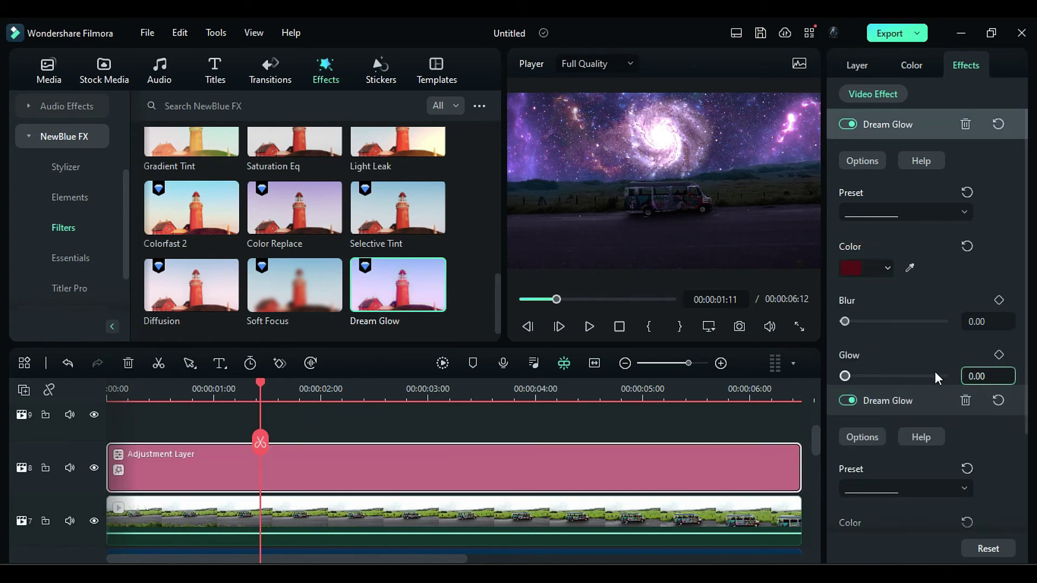
pyautogui.moveTo(860, 378); pyautogui.dragTo(874, 380)
# Step: Lower the adjustment layer's overall colour curve in highlights and shadows, raise the red curve's midtones slightly, and adjust the blue curve
pyautogui.click(913, 66)
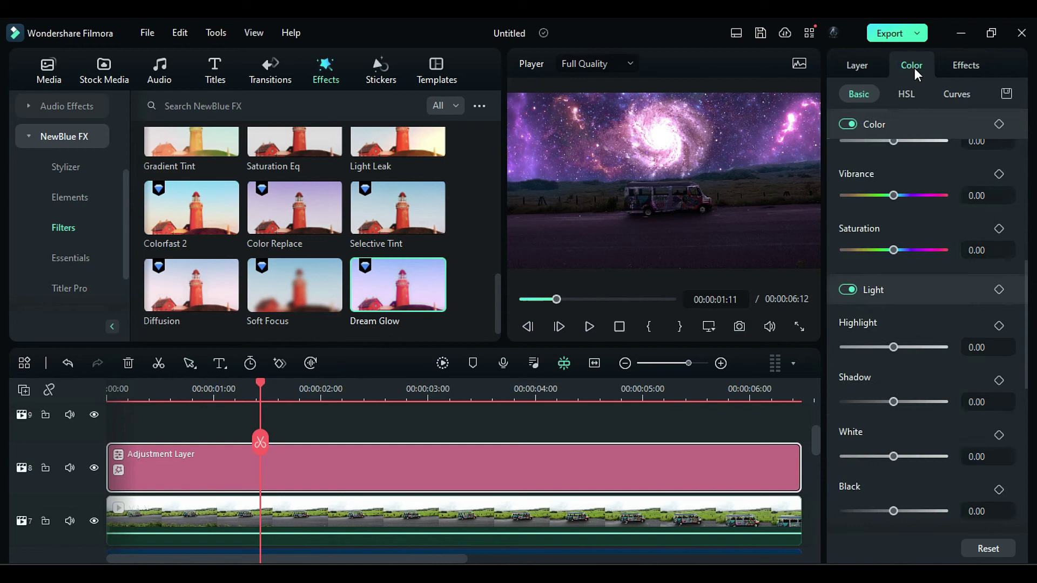
pyautogui.click(956, 94)
pyautogui.moveTo(969, 252); pyautogui.dragTo(982, 259)
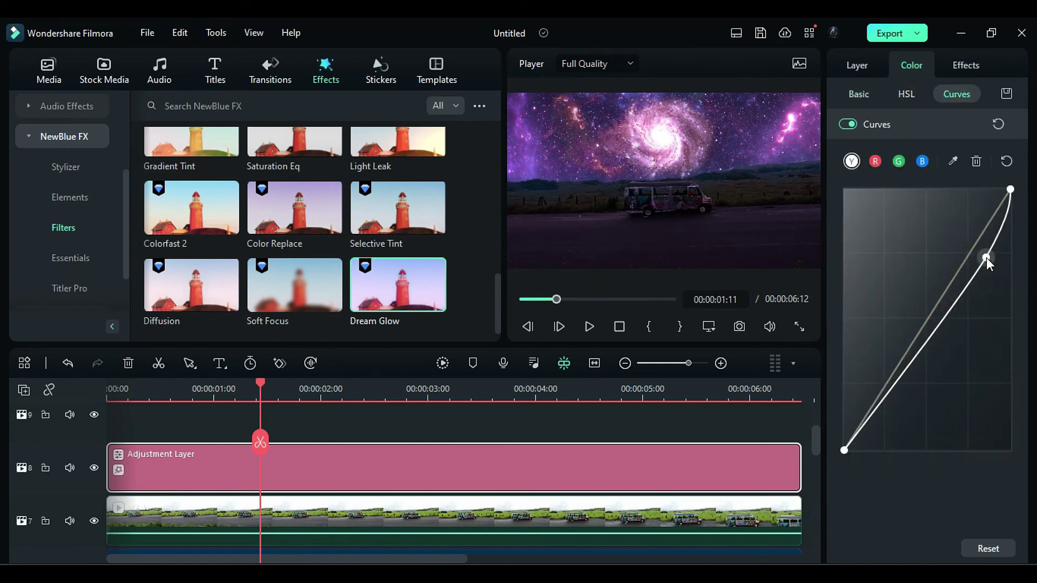
pyautogui.moveTo(884, 390); pyautogui.dragTo(893, 387)
pyautogui.click(875, 161)
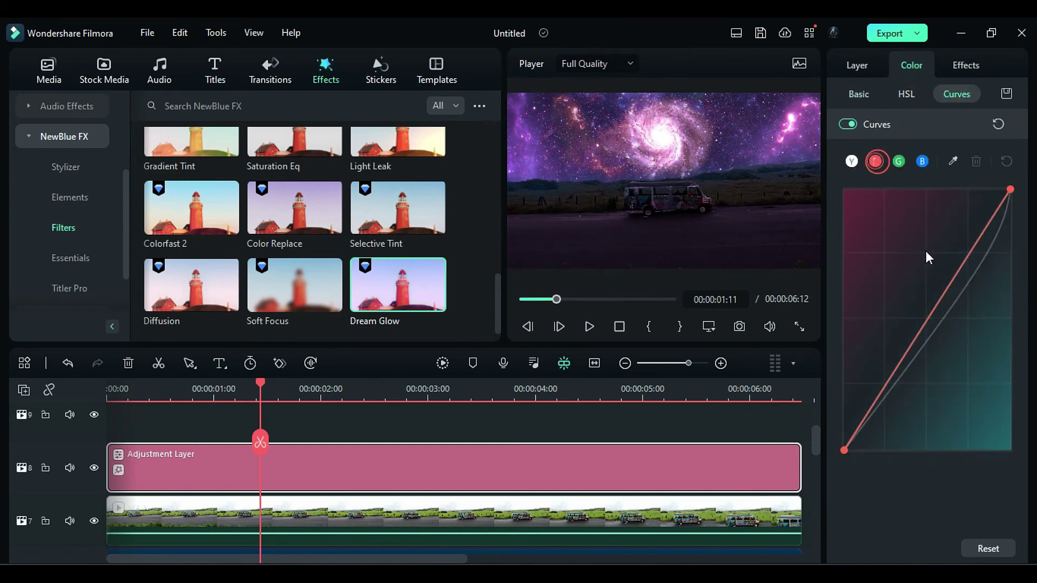
pyautogui.moveTo(938, 301); pyautogui.dragTo(932, 296)
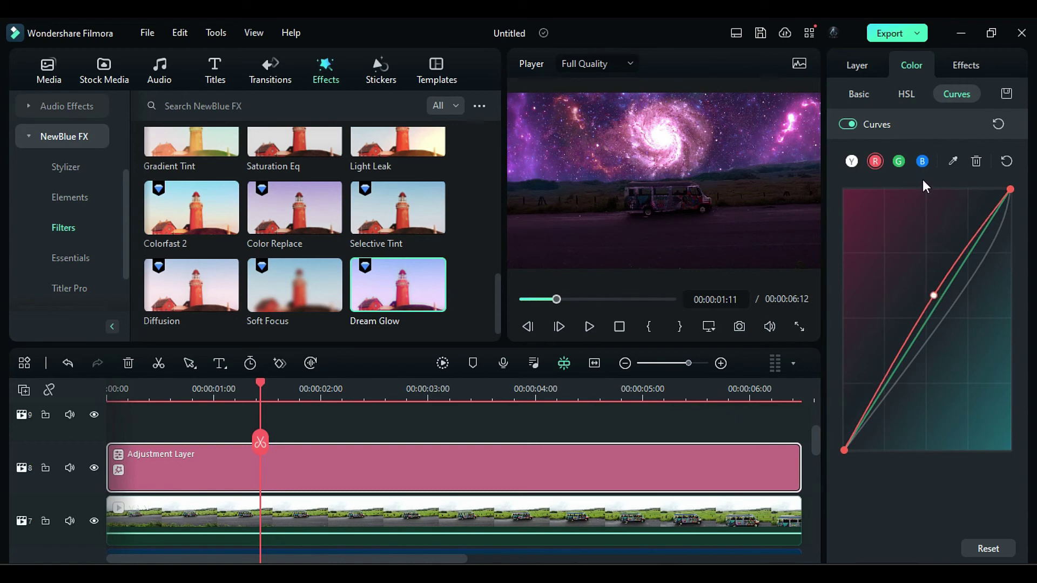
pyautogui.click(922, 161)
# Step: Set the adjustment layer's Vibrance to -16.28, Saturation to 17.83, Highlight to 19.38, Shadow to -22.48, White to -22.48 and Black to -6.98
pyautogui.click(858, 94)
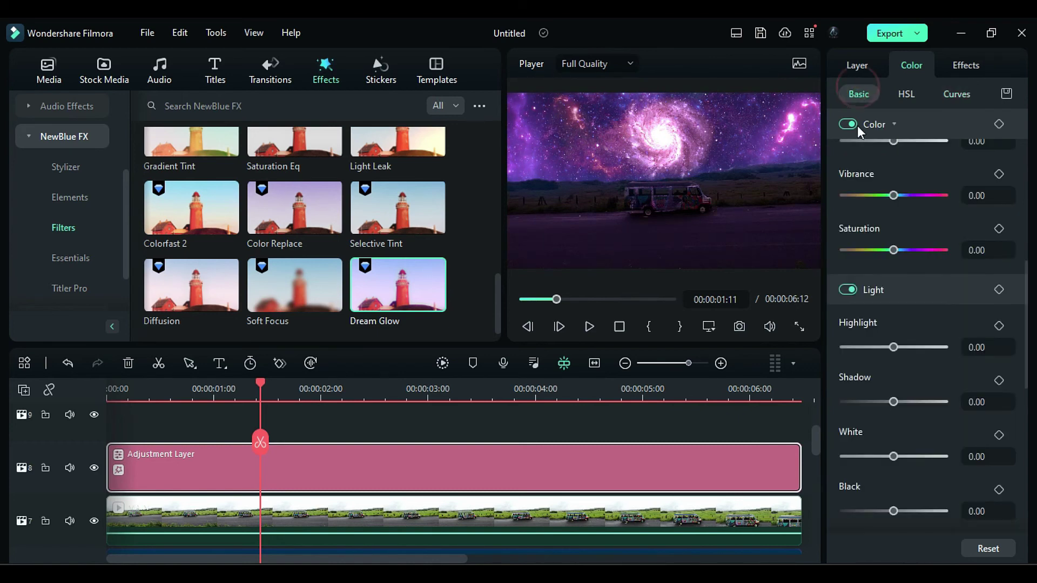
pyautogui.moveTo(893, 196); pyautogui.dragTo(885, 197)
pyautogui.click(909, 347)
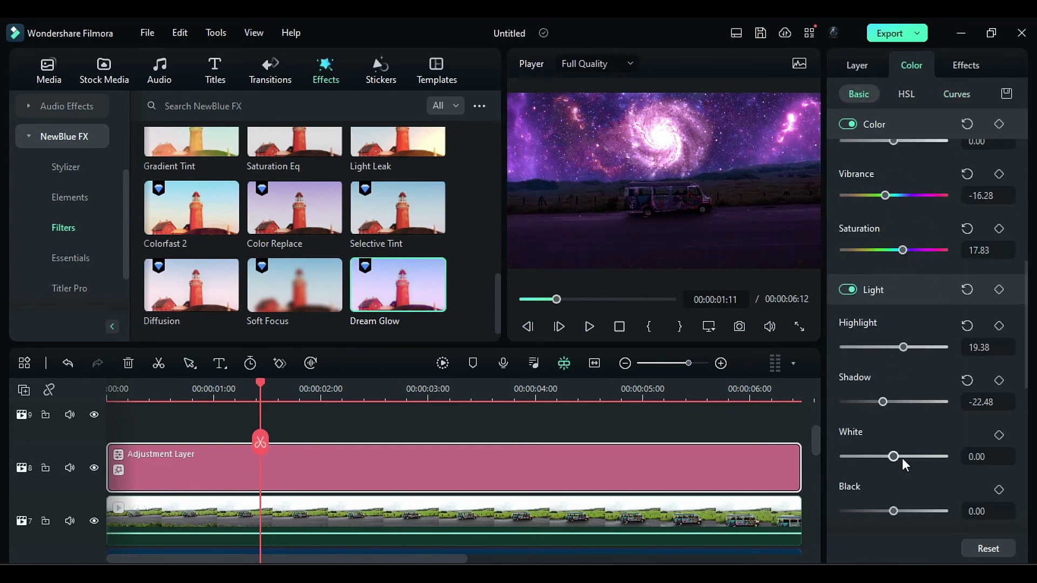
pyautogui.moveTo(894, 457); pyautogui.dragTo(883, 458)
pyautogui.moveTo(894, 512); pyautogui.dragTo(890, 513)
# Step: Place the NewBlue Essentials Sharpen effect on track 9 and extend it across the full timeline
pyautogui.scroll(1, 540, 459)
pyautogui.click(76, 264)
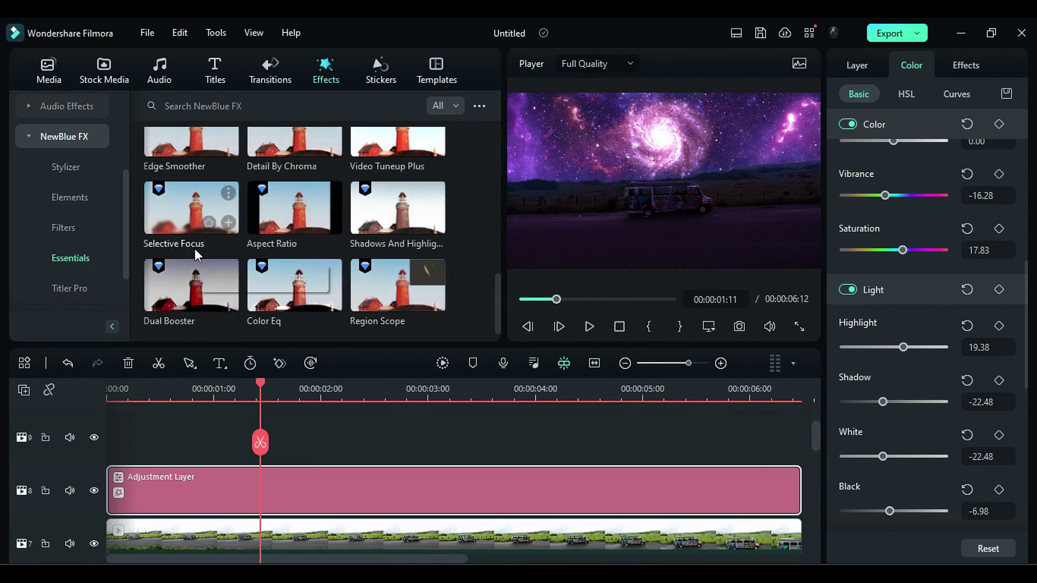
pyautogui.scroll(5, 198, 255)
pyautogui.moveTo(294, 289); pyautogui.dragTo(111, 439)
pyautogui.moveTo(640, 436); pyautogui.dragTo(801, 440)
# Step: Try the favourite Auto Enhance effect across the full timeline above Sharpen, reduce its strength, and delete it
pyautogui.scroll(5, 73, 162)
pyautogui.click(72, 103)
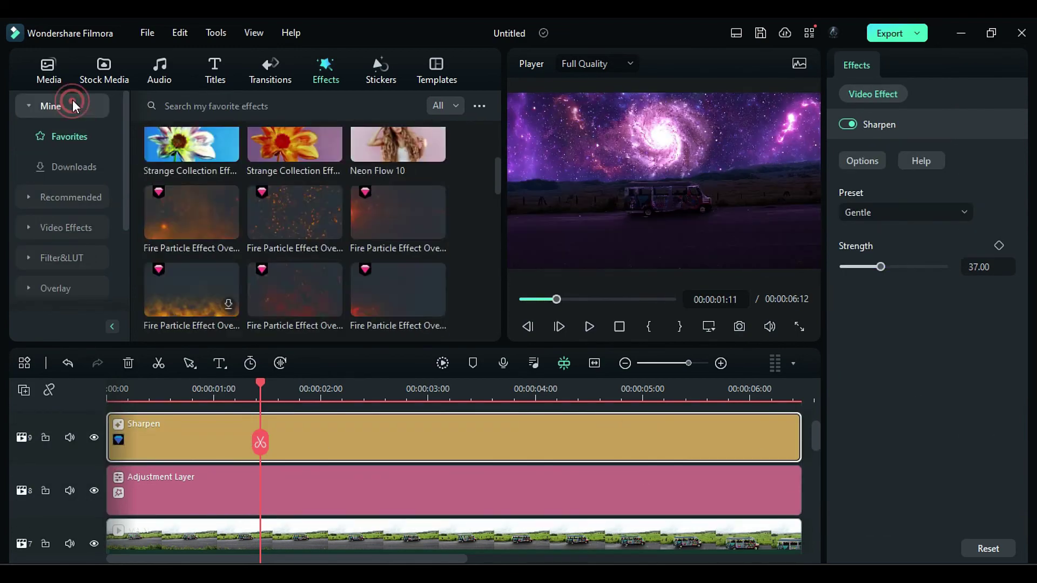
pyautogui.scroll(4, 294, 233)
pyautogui.moveTo(191, 258); pyautogui.dragTo(112, 479)
pyautogui.moveTo(641, 484); pyautogui.dragTo(801, 484)
pyautogui.click(201, 389)
pyautogui.click(845, 125)
pyautogui.moveTo(893, 182); pyautogui.dragTo(841, 181)
pyautogui.press('Delete')
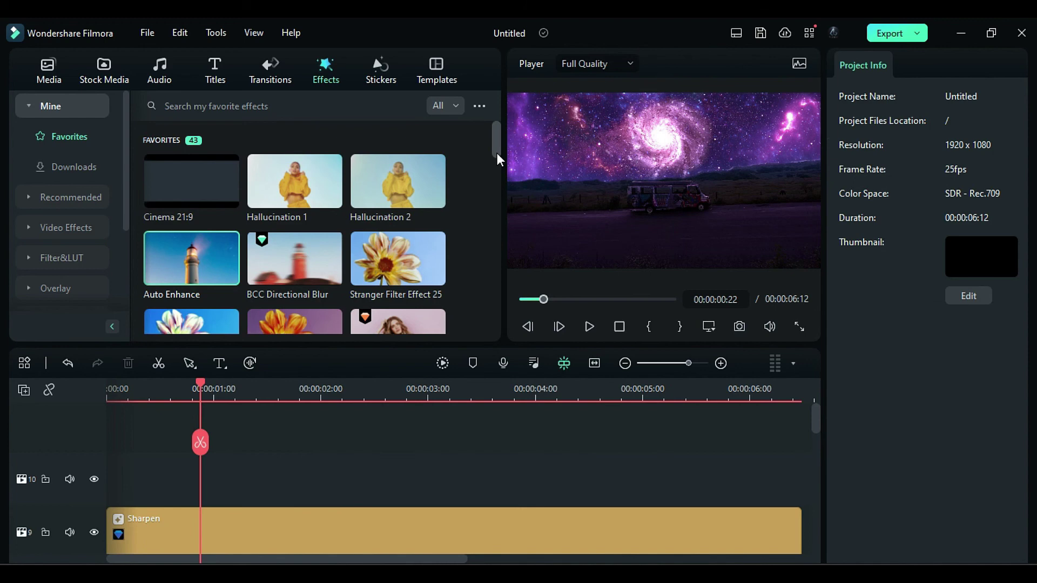
# Step: Place the favourite S-Log 03 effect on track 10 at 10% opacity, spanning the full timeline
pyautogui.moveTo(497, 154); pyautogui.dragTo(502, 235)
pyautogui.moveTo(397, 294); pyautogui.dragTo(280, 495)
pyautogui.moveTo(943, 184); pyautogui.dragTo(854, 186)
pyautogui.moveTo(641, 479); pyautogui.dragTo(801, 475)
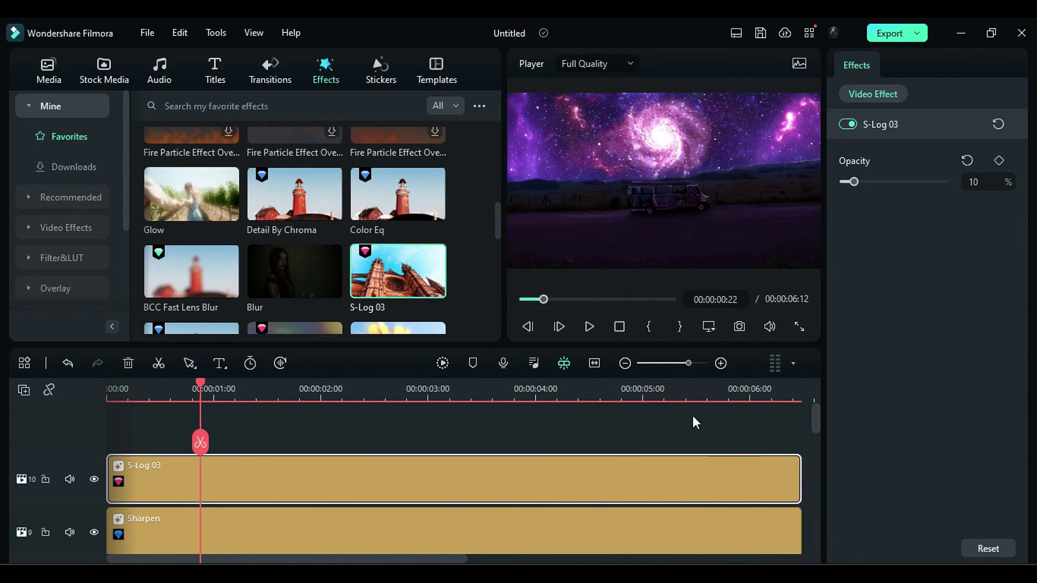
# Step: Render the timeline preview and play the composite from the start
pyautogui.click(449, 361)
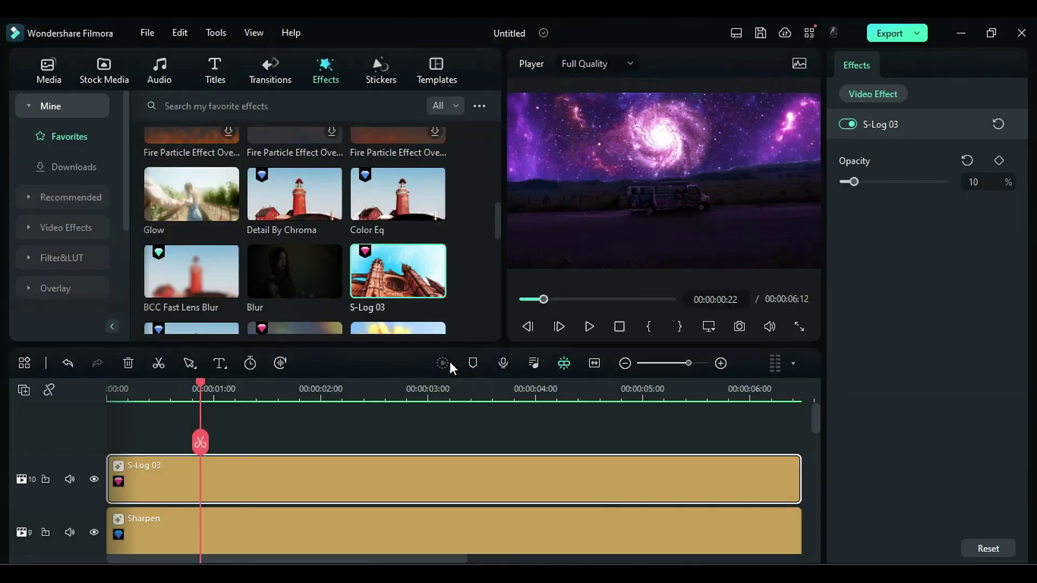
pyautogui.click(621, 326)
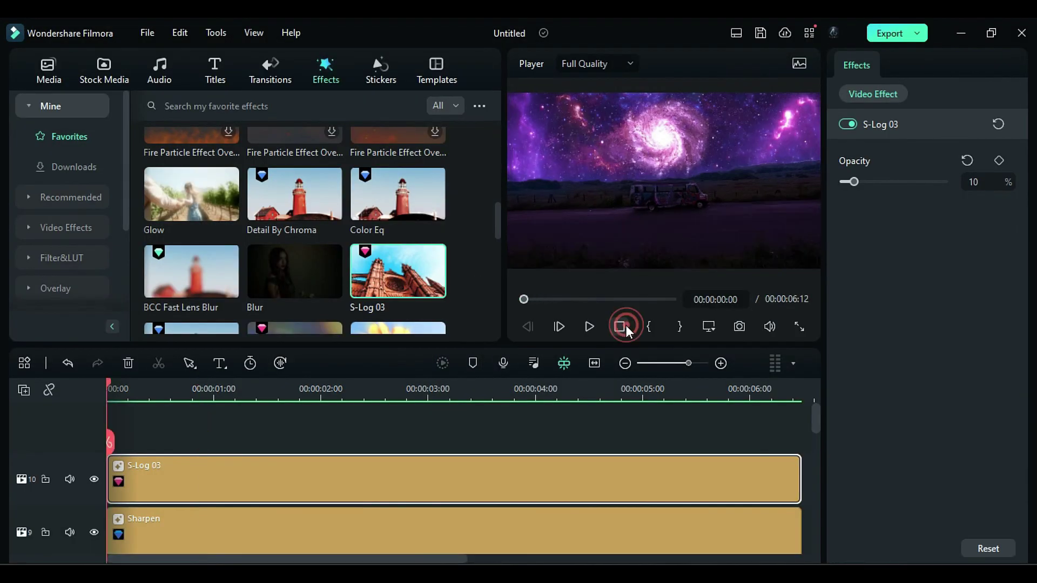
pyautogui.click(589, 326)
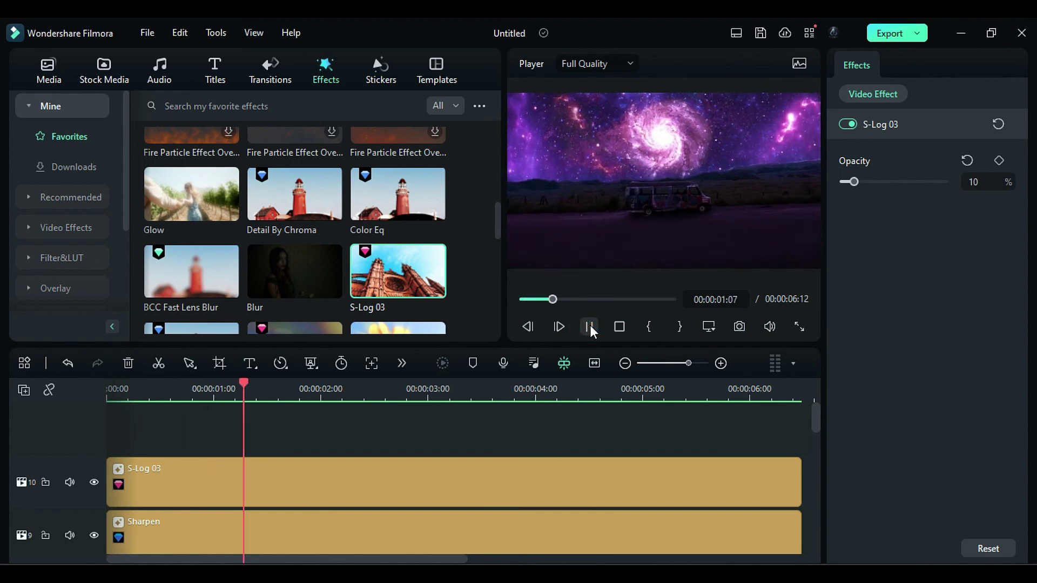